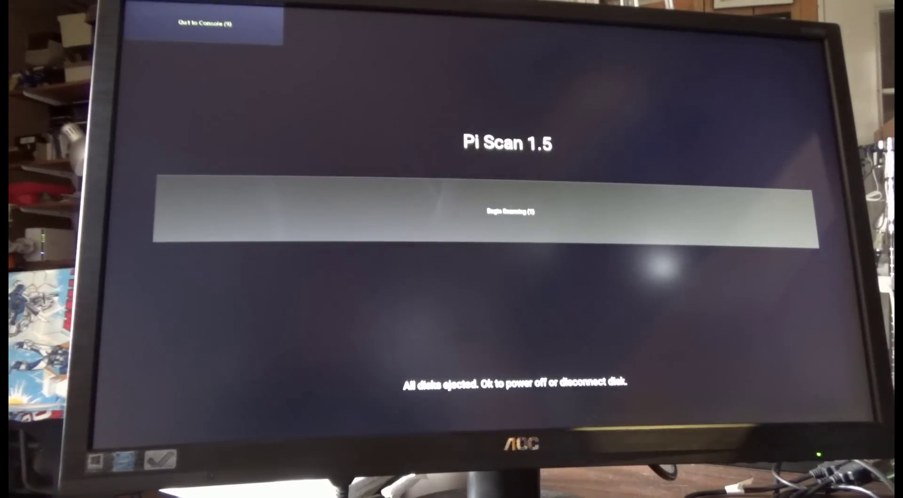
- Begin a new scanning session and continue past Storage Found to camera detection
key(1)
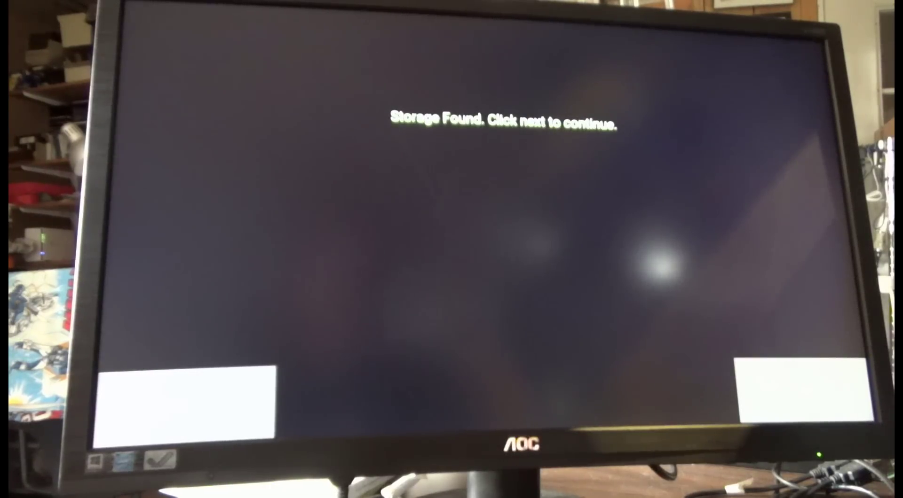
key(Return)
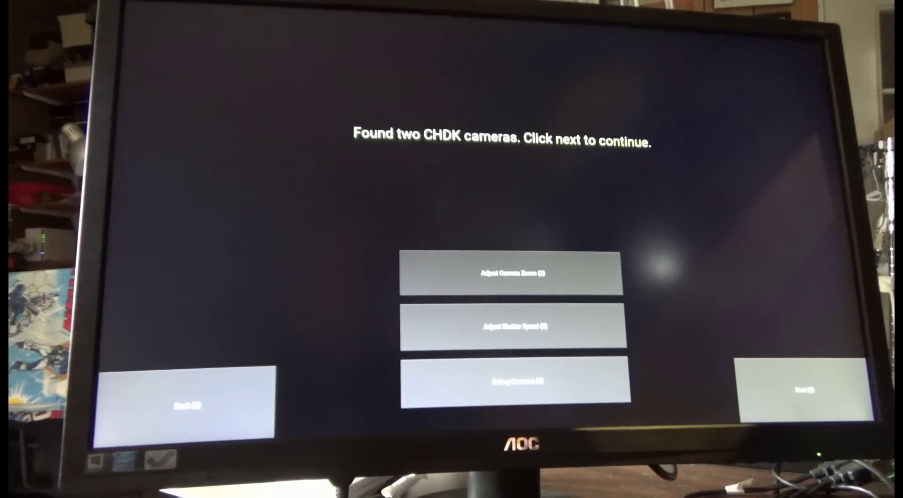
- Advance from the two-cameras screen to Adjust Camera Zoom, showing live previews from both cameras
key(Return)
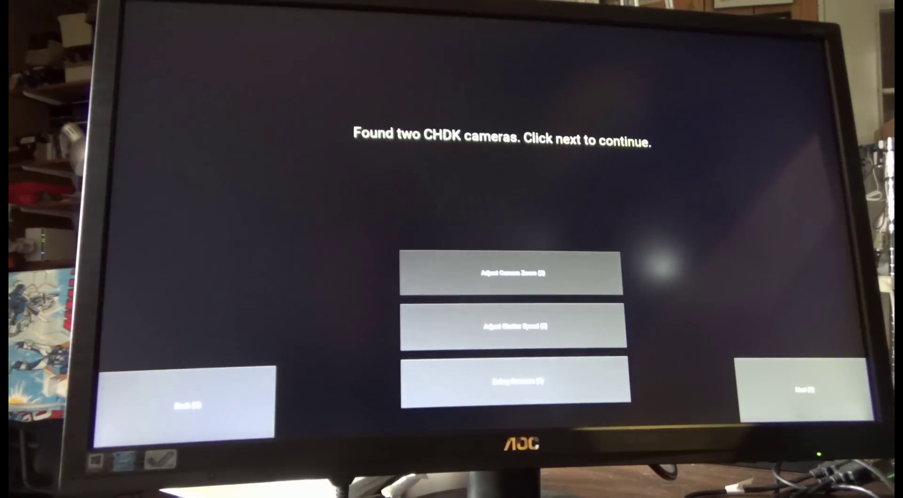
key(z)
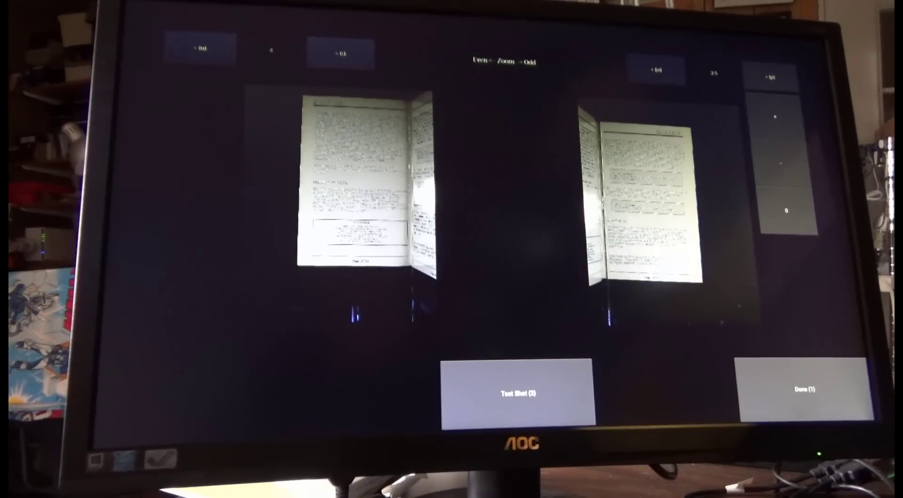
- Raise the odd-page camera's zoom to 4 and take a test shot with both cameras
key(p)
key(3)
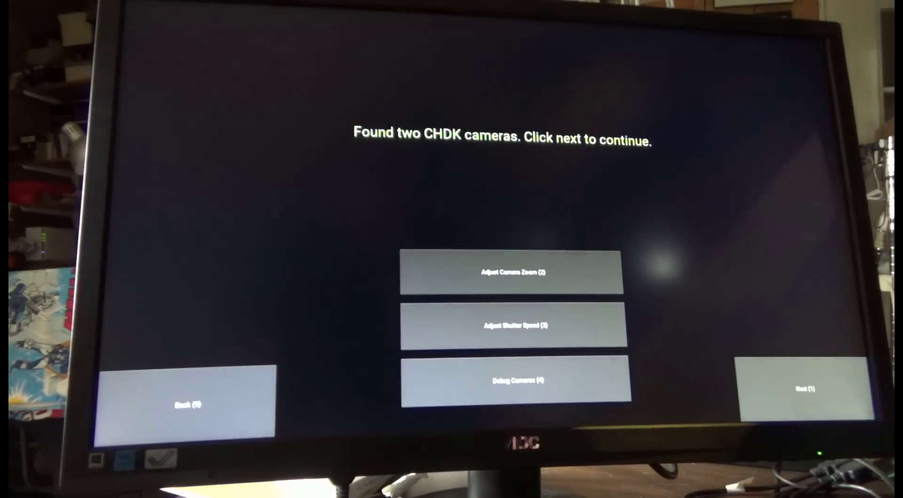
- Continue from the Found two CHDK cameras screen to camera configuration previews
key(1)
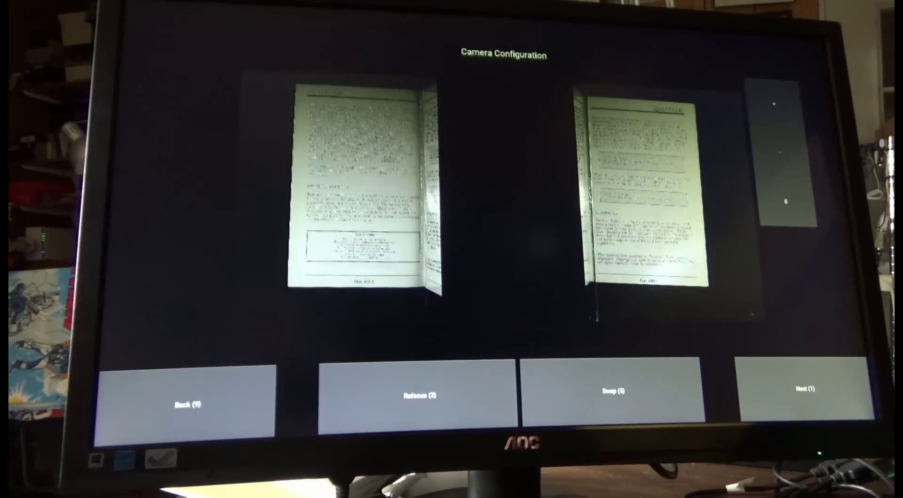
- Finish camera configuration to reach the Ready For Capture screen
key(1)
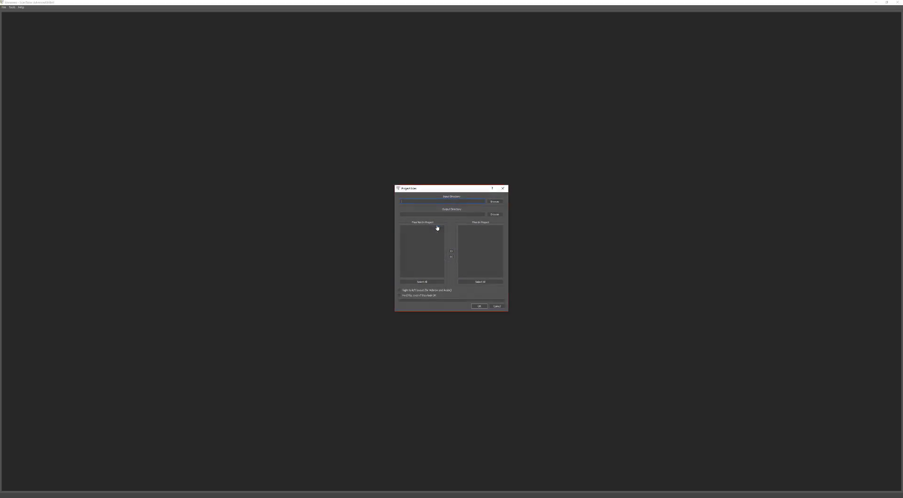
- Set the project's input directory to the raw folder under Book Scans/QuickTalk Vol 2
click(495, 202)
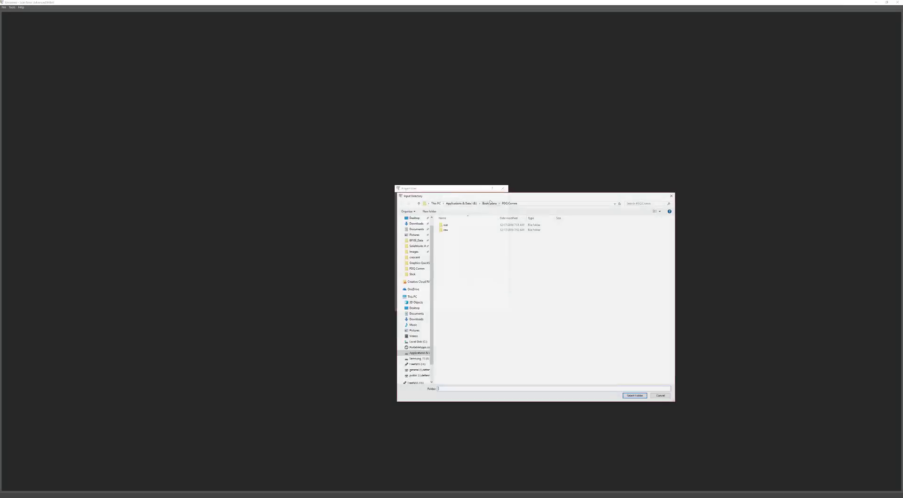
click(488, 204)
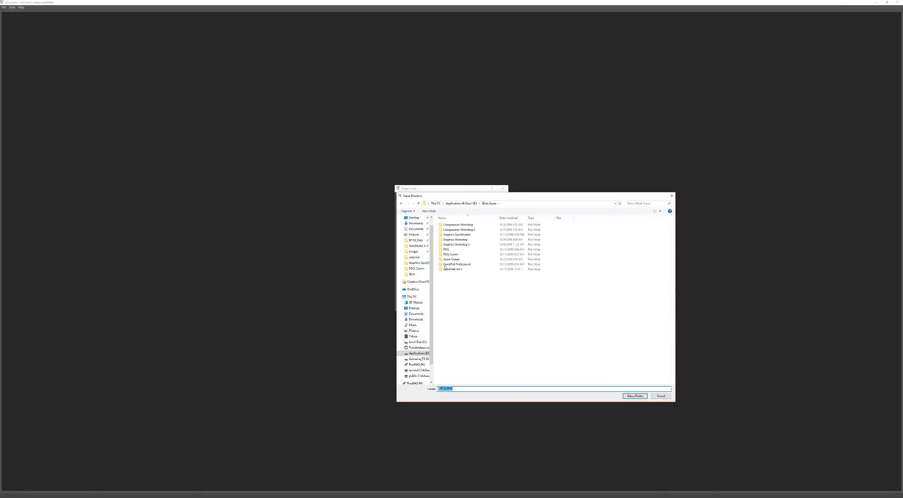
click(460, 270)
double_click(460, 271)
click(443, 225)
double_click(447, 226)
click(634, 396)
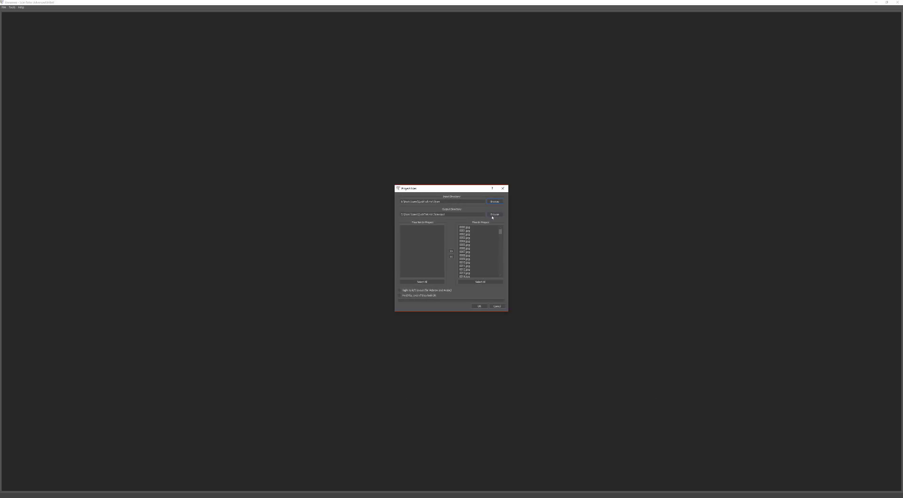
- Create the project from the listed page images, agreeing to create the missing output folder
click(479, 306)
click(482, 308)
click(455, 256)
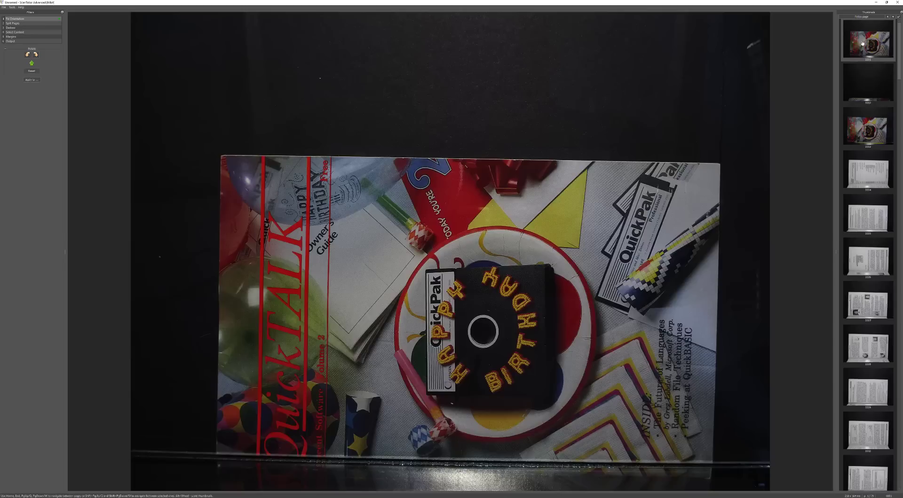
- Remove the unwanted first thumbnail's page from the project
right_click(863, 46)
click(877, 62)
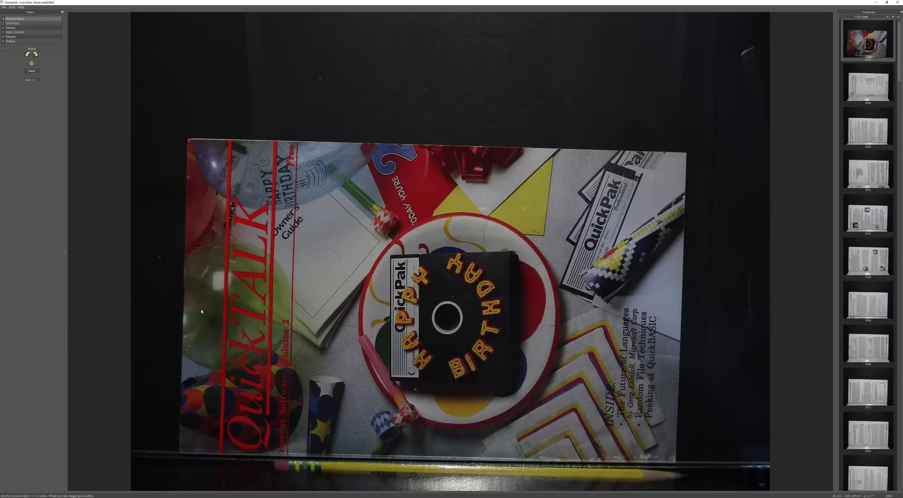
- Rotate the cover a quarter turn clockwise and apply it to every other page
click(37, 55)
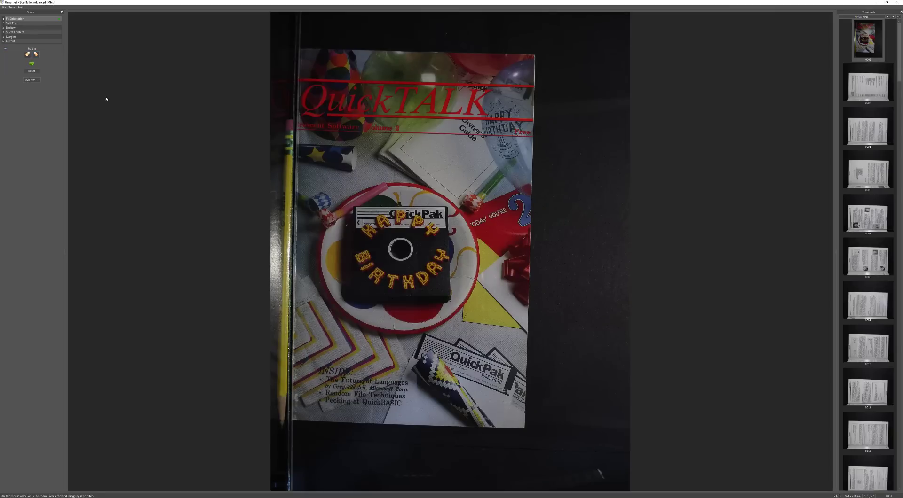
click(32, 80)
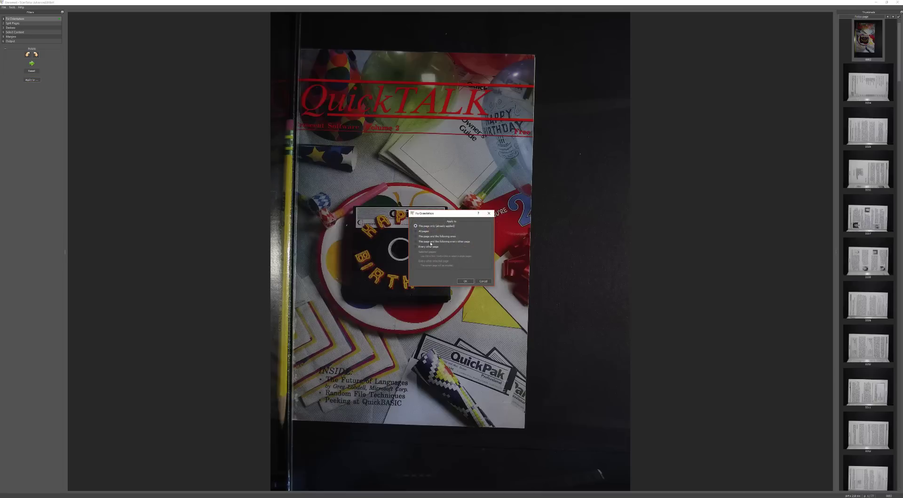
click(461, 282)
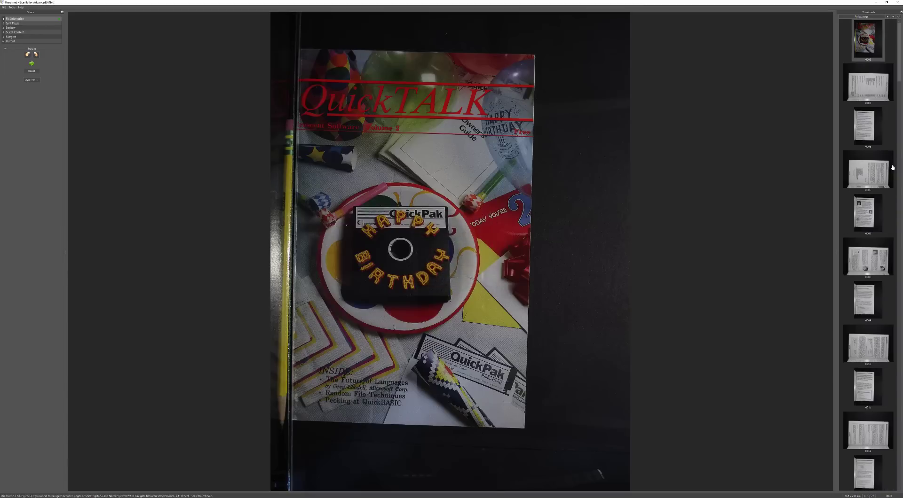
- Rotate the table of contents page counterclockwise for every other page, then batch-process orientation
click(866, 135)
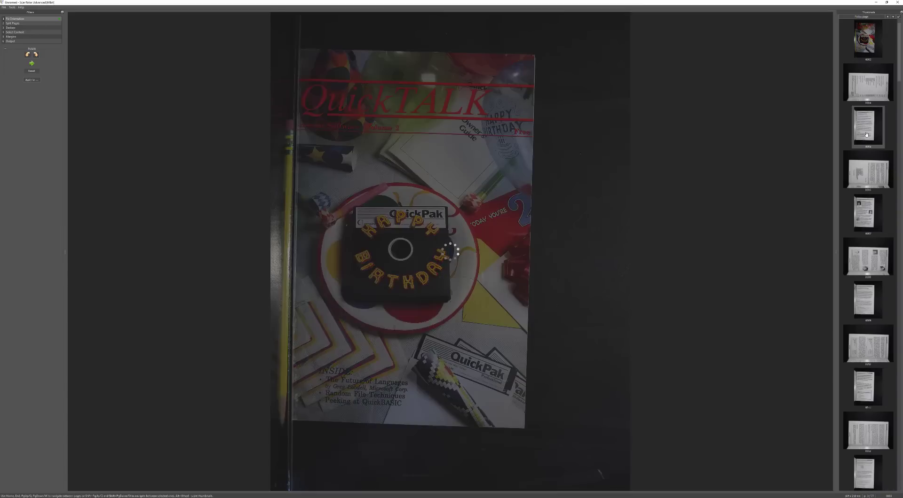
click(874, 95)
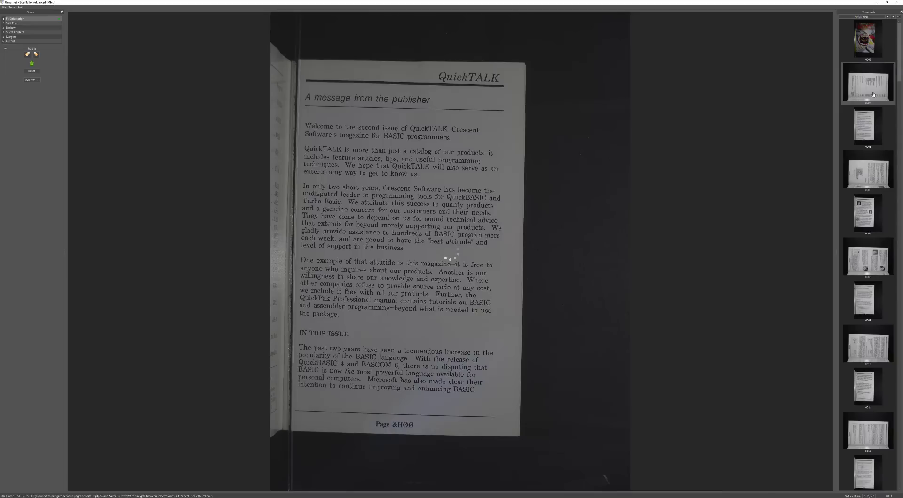
click(27, 56)
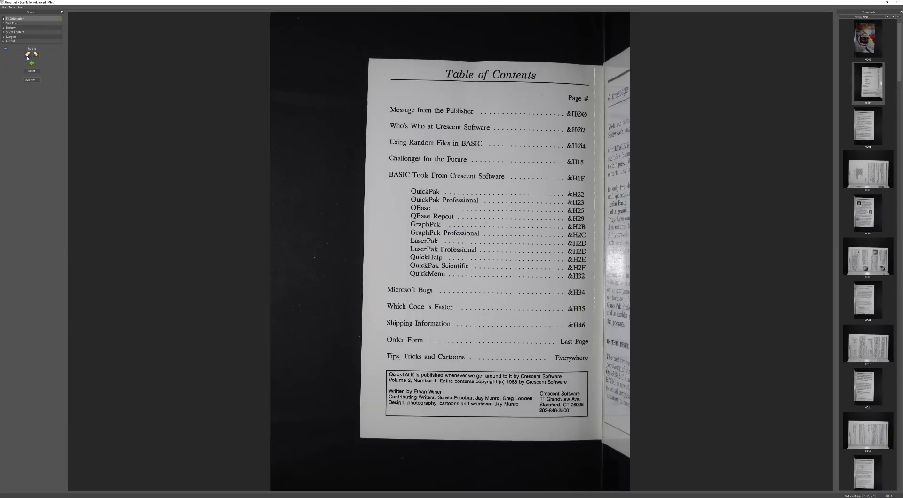
click(28, 80)
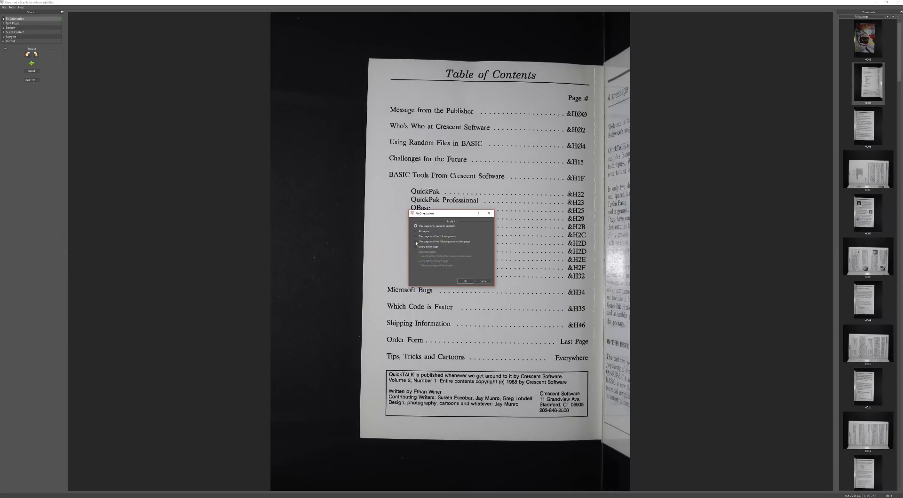
click(464, 281)
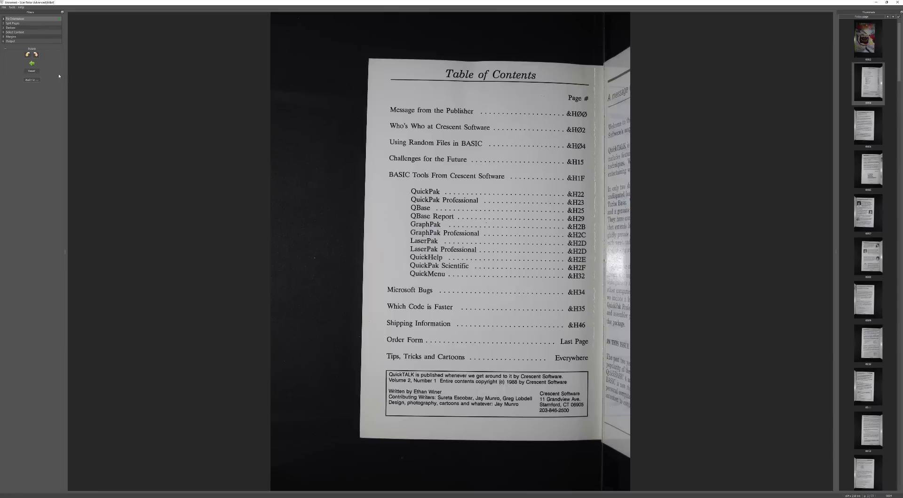
click(60, 21)
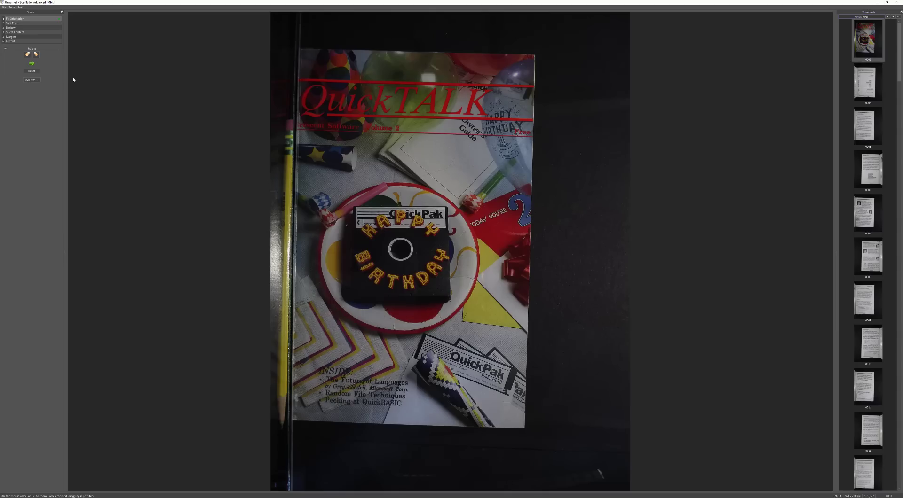
- In Split Pages, review the split areas of the next pages and open the upside-down Table of Contents
click(18, 23)
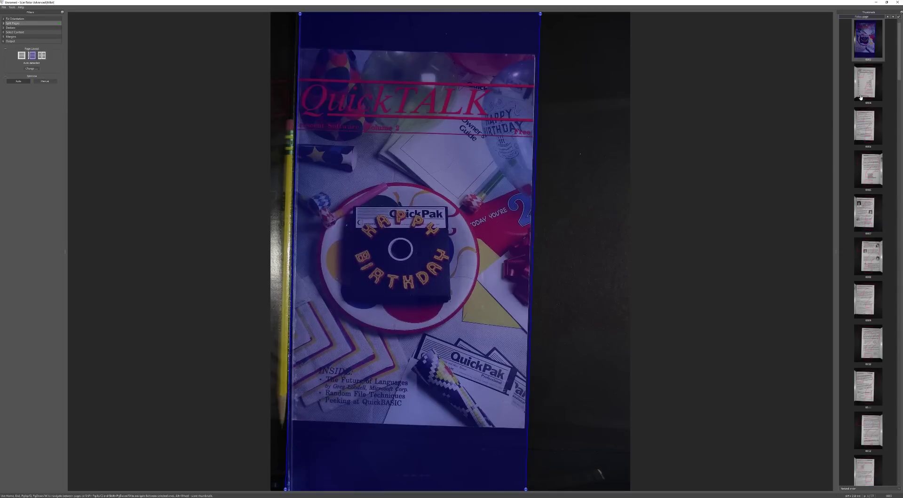
key(Page_Down)
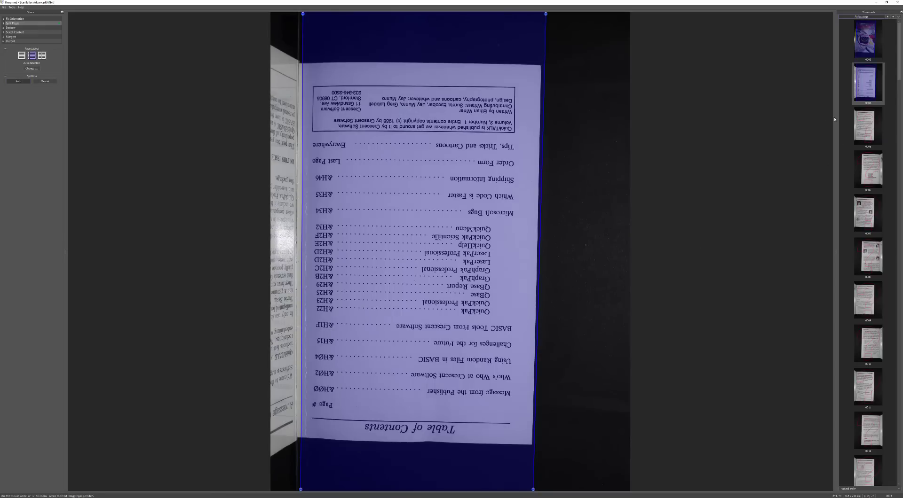
click(865, 126)
click(867, 167)
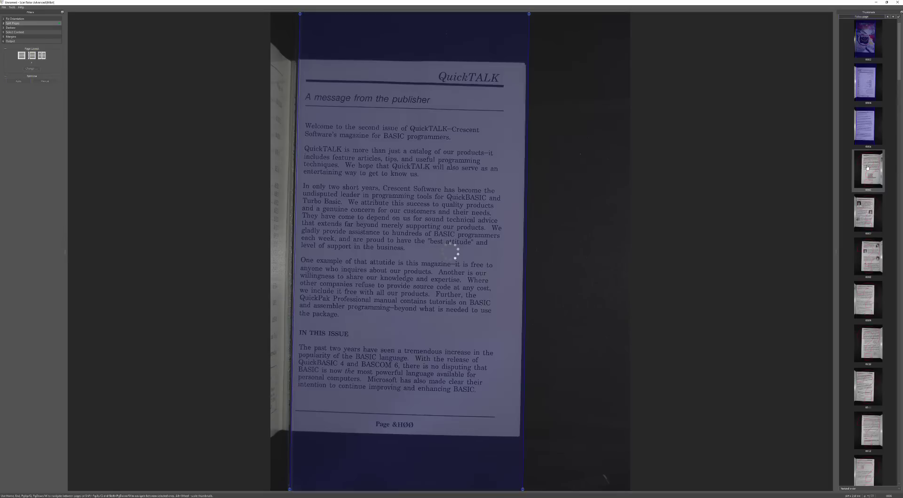
click(863, 221)
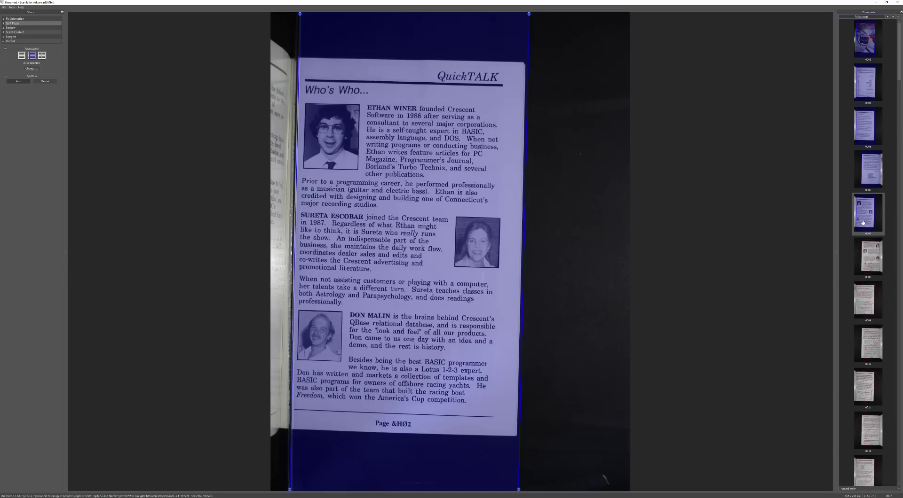
click(865, 246)
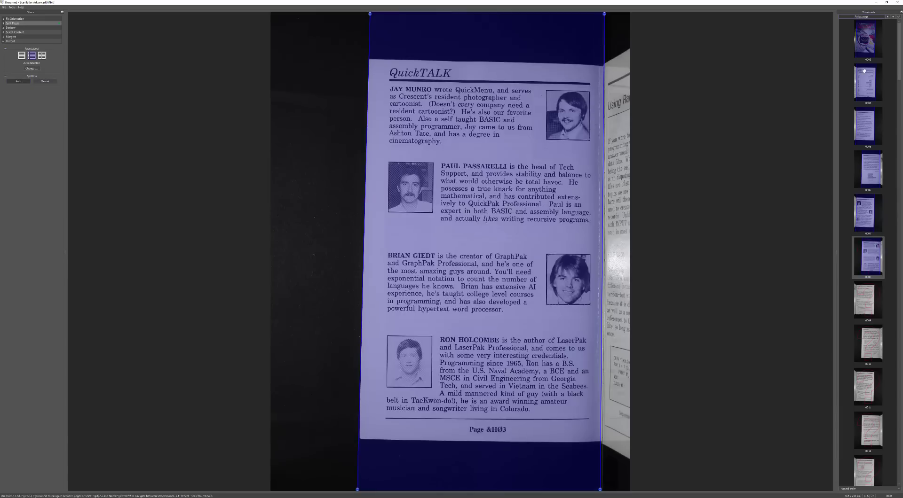
click(865, 82)
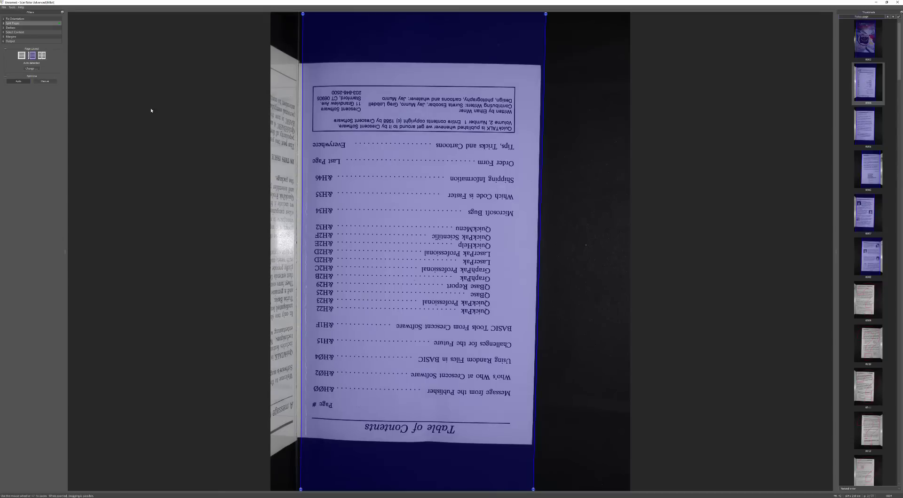
- In Fix Orientation, rotate the Table of Contents page two quarter turns so it stands upright
click(27, 19)
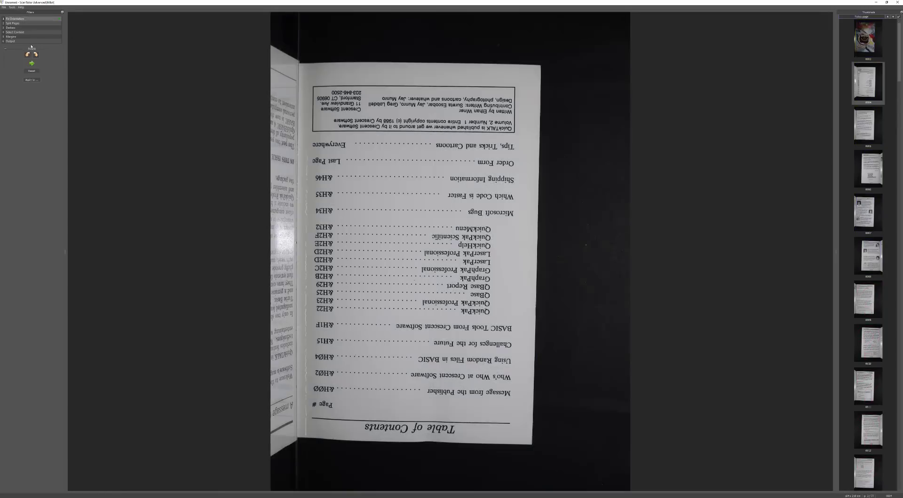
click(28, 57)
click(28, 58)
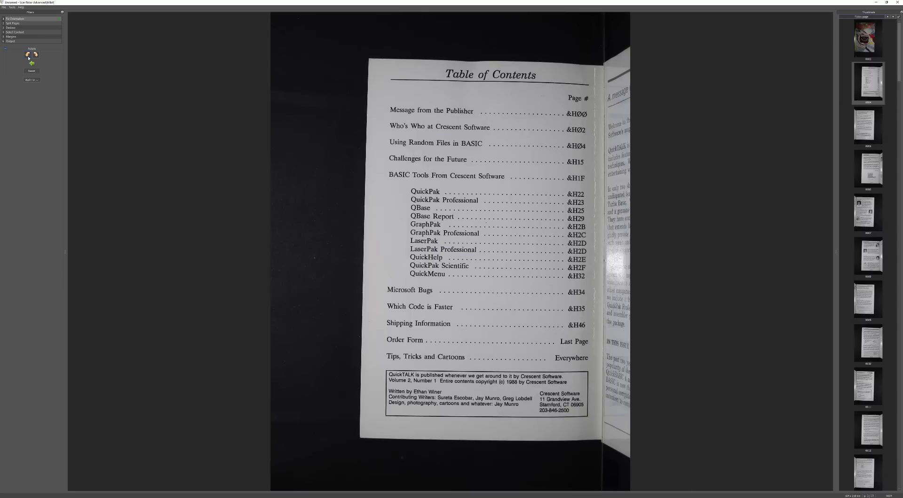
- Back in Split Pages, batch-process page splitting across all scanned pages
click(21, 23)
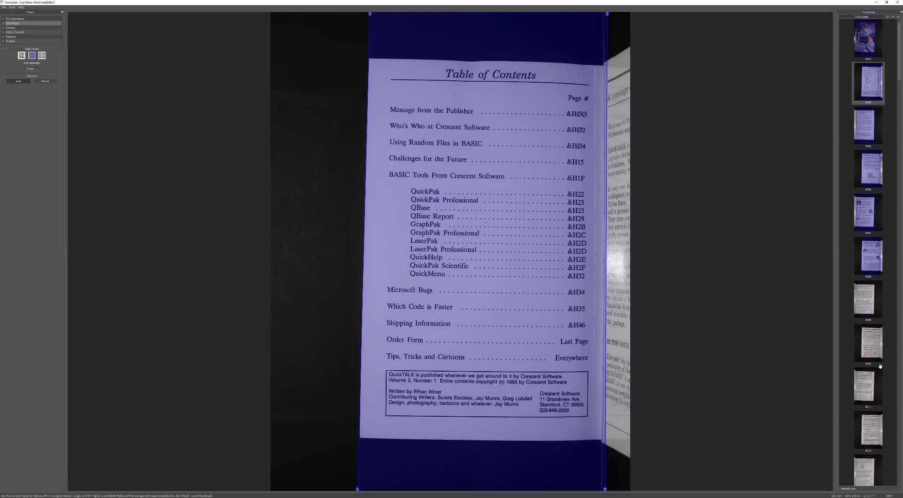
click(869, 307)
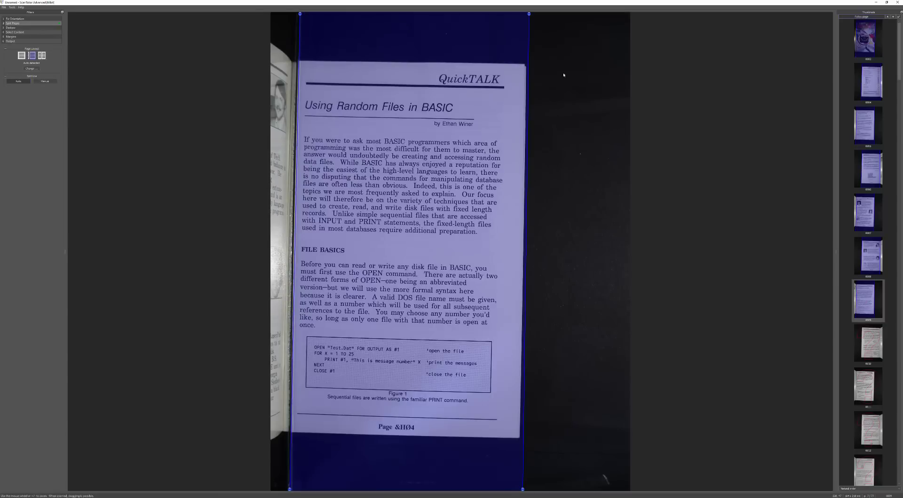
click(60, 25)
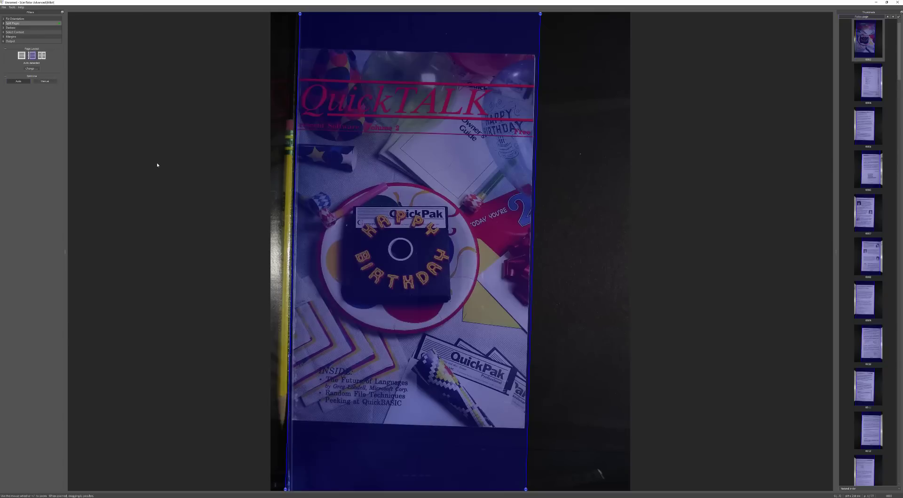
- In the Deskew step, rotate the tilted Table of Contents page (0004) until it is level
click(25, 28)
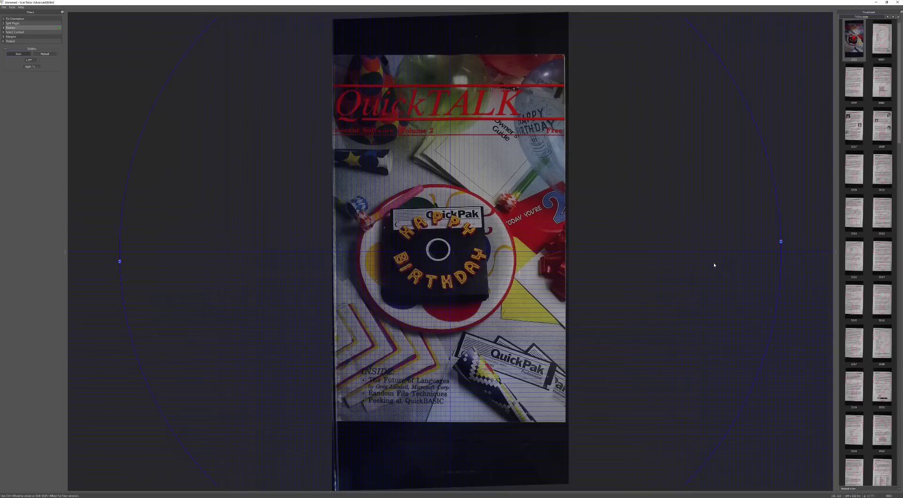
click(884, 46)
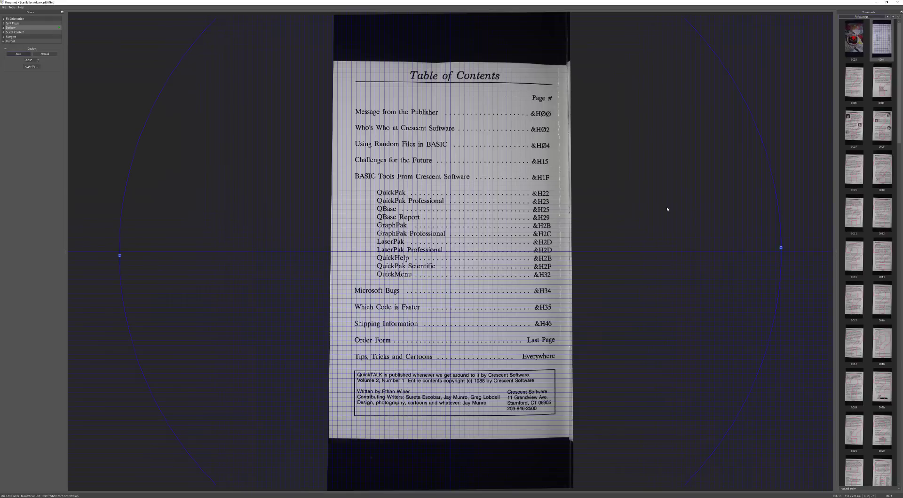
mouse_move(780, 247)
mouse_down()
mouse_move(766, 181)
mouse_move(775, 298)
mouse_move(767, 168)
mouse_move(780, 246)
mouse_up()
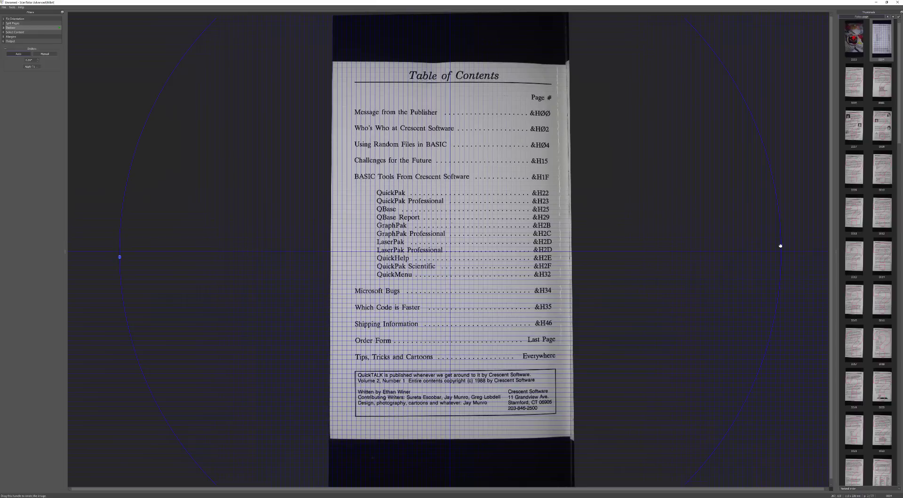
- Check the following pages, then batch-deskew all pages
click(858, 89)
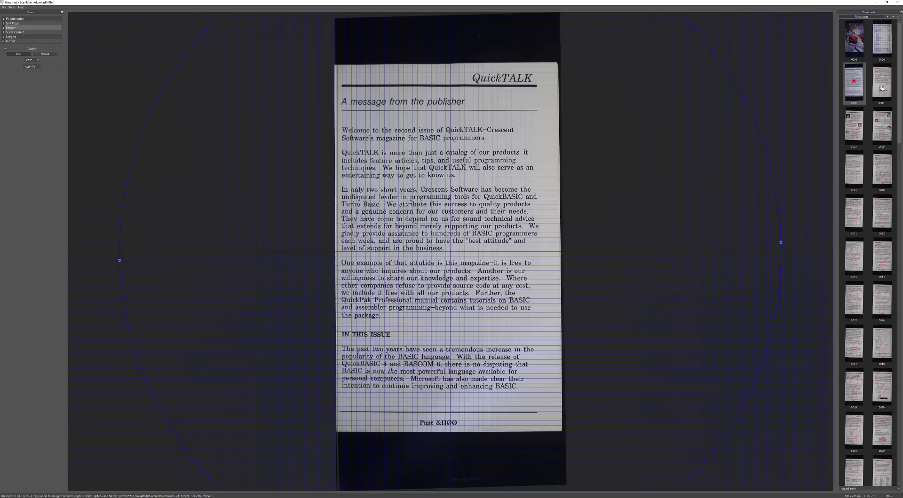
click(881, 87)
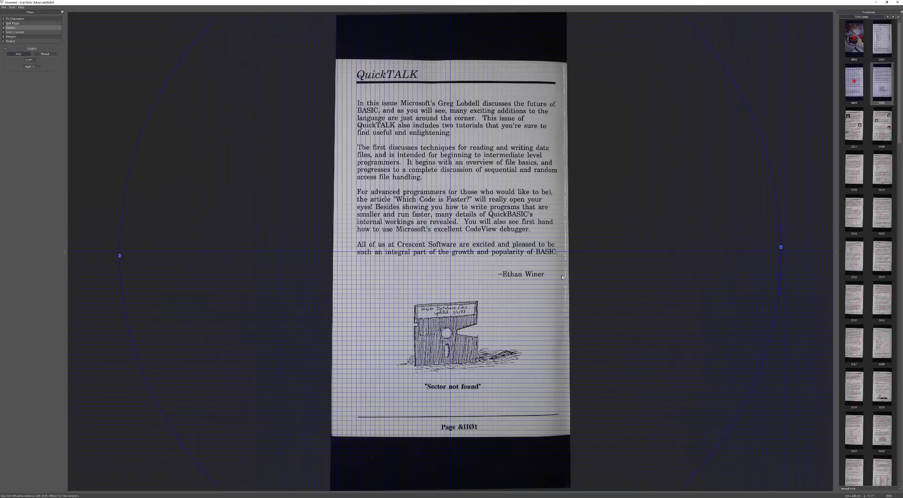
key(Page_Down)
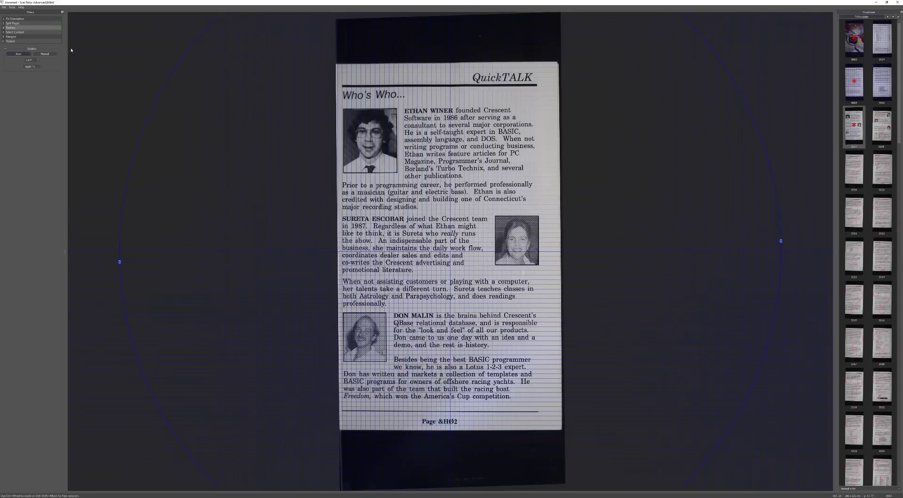
click(61, 29)
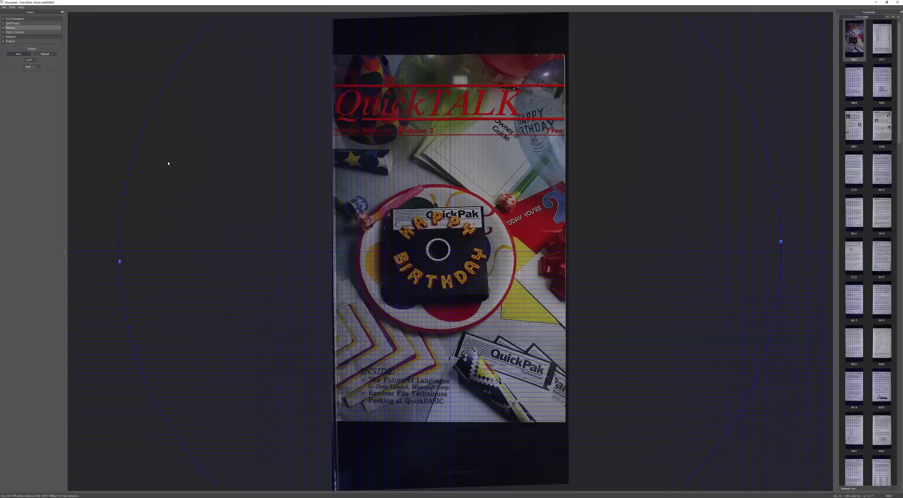
- In Select Content, stretch the cover's content box to its left edge, then review pages 0004–0006
click(21, 33)
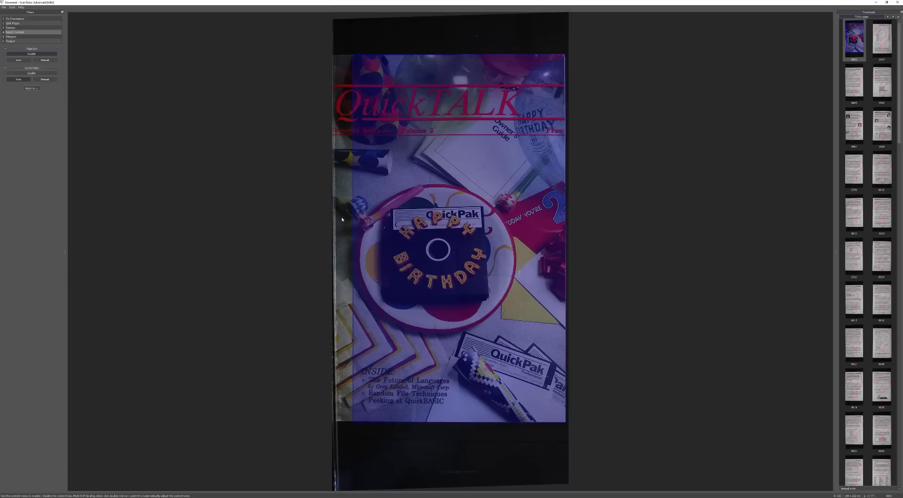
drag(352, 134, 333, 136)
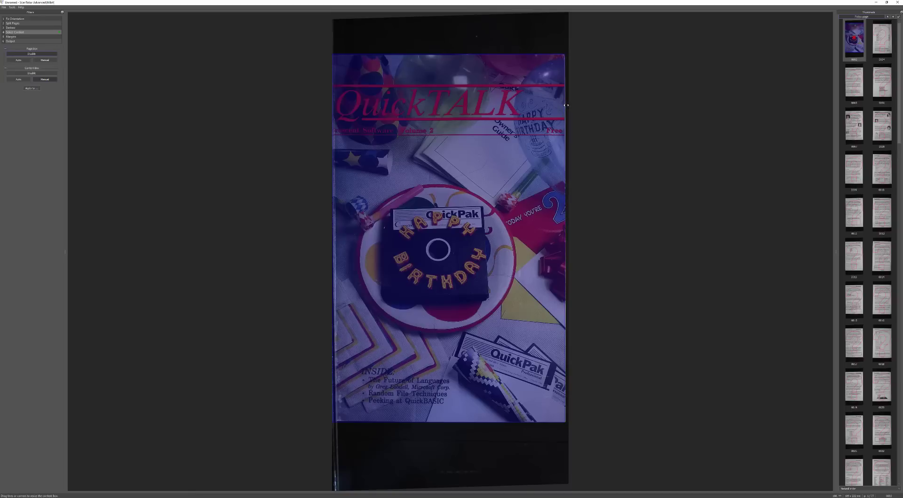
click(882, 46)
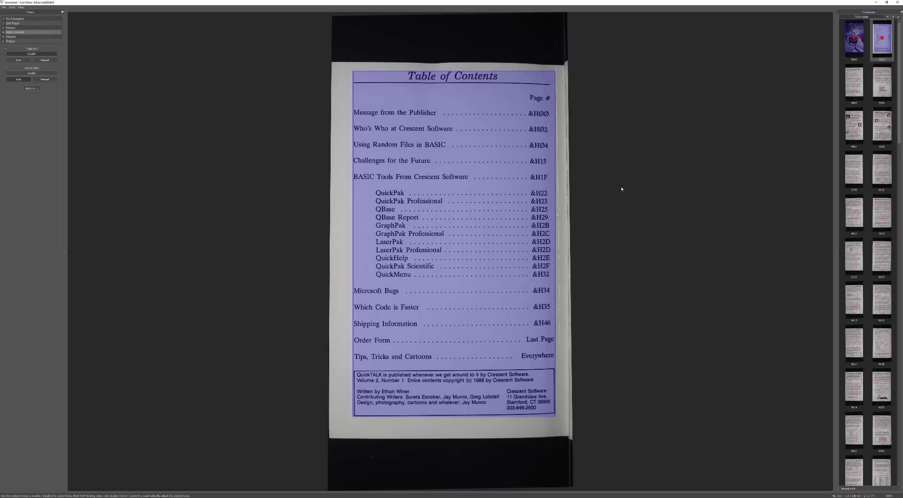
click(857, 83)
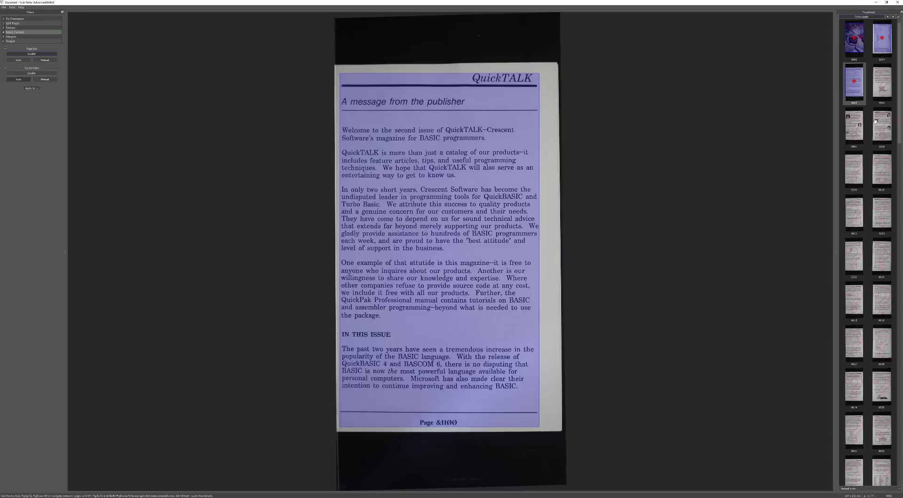
click(882, 87)
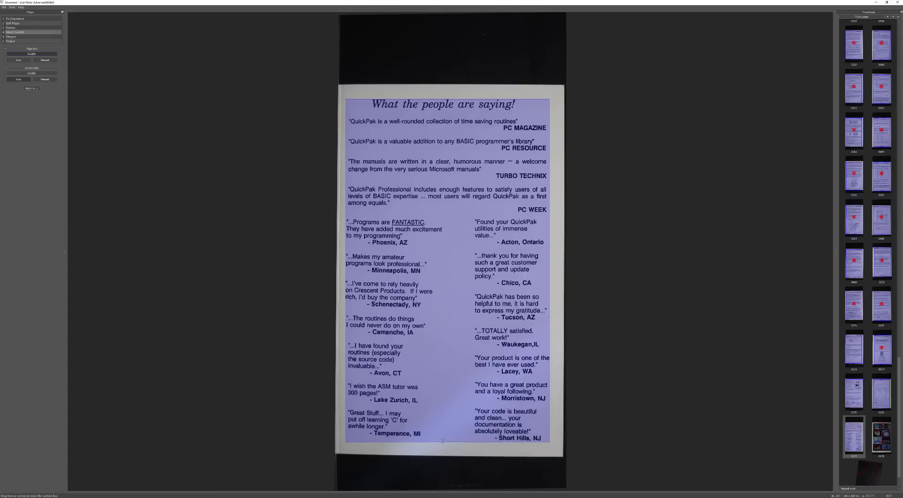
- Keep the testimonials page's content box over the last quotes, then open page 0078
drag(442, 441, 441, 377)
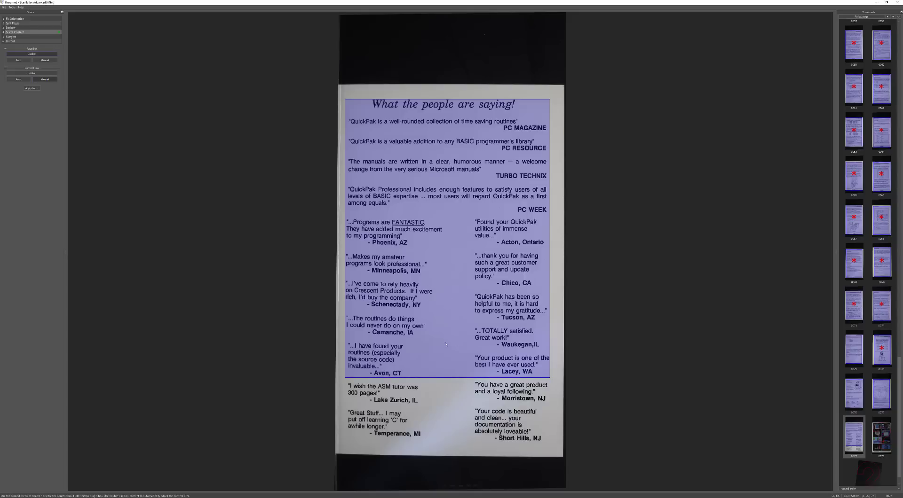
drag(432, 377, 429, 442)
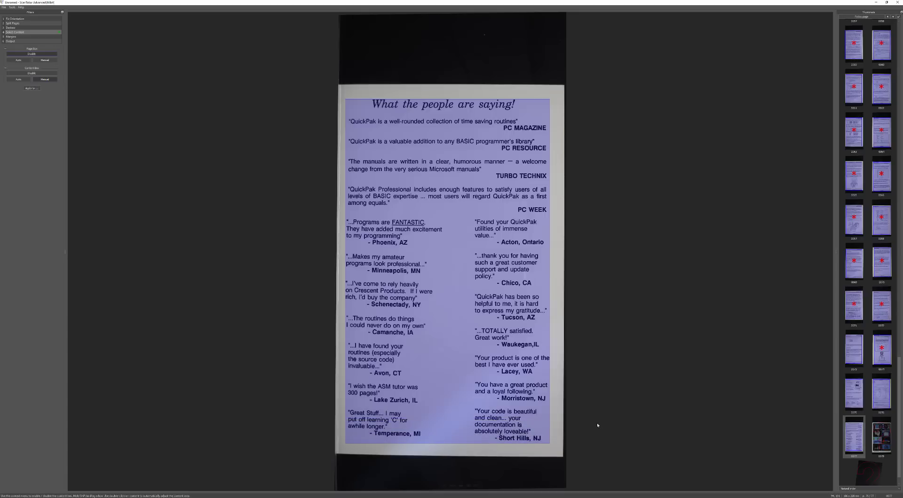
click(881, 436)
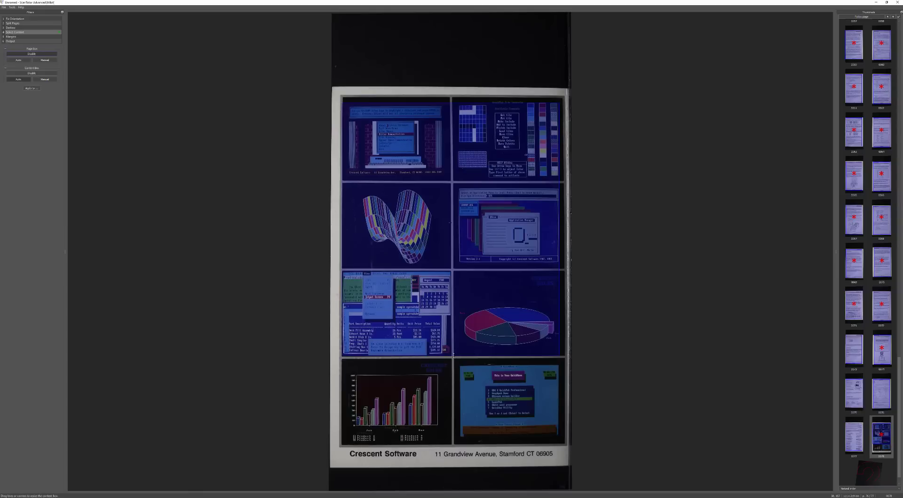
- Expand page 0078's content box on all four sides to include the Crescent Software caption
drag(453, 356, 444, 460)
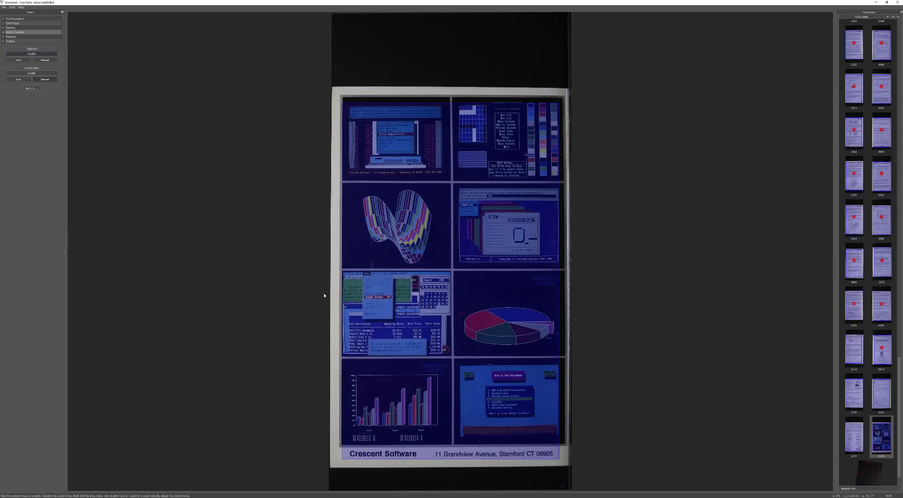
drag(340, 238, 335, 237)
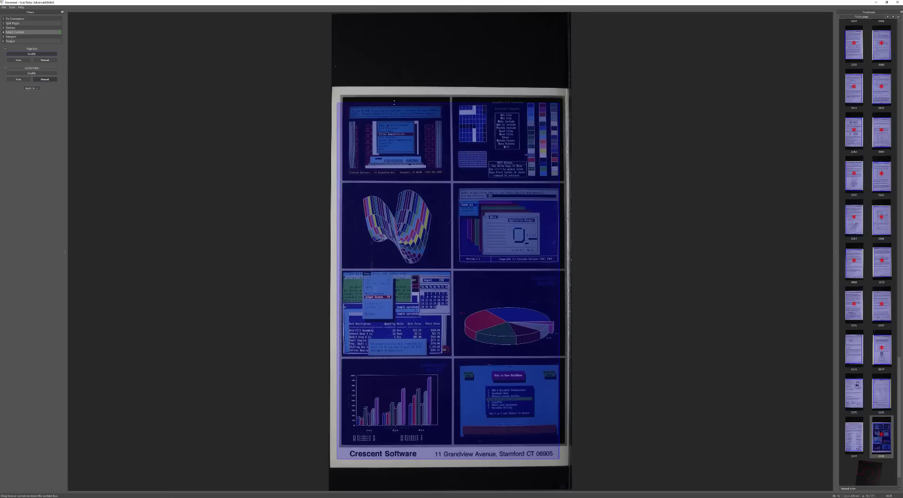
drag(393, 103, 395, 92)
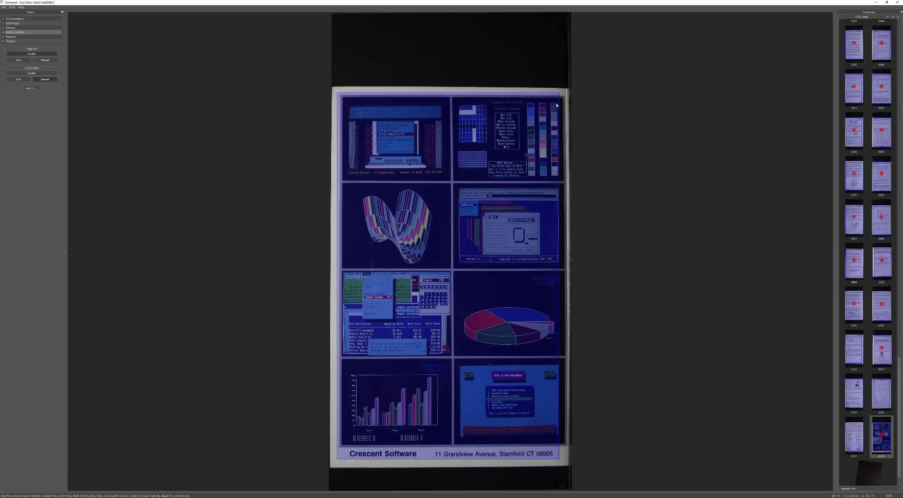
drag(558, 104, 566, 104)
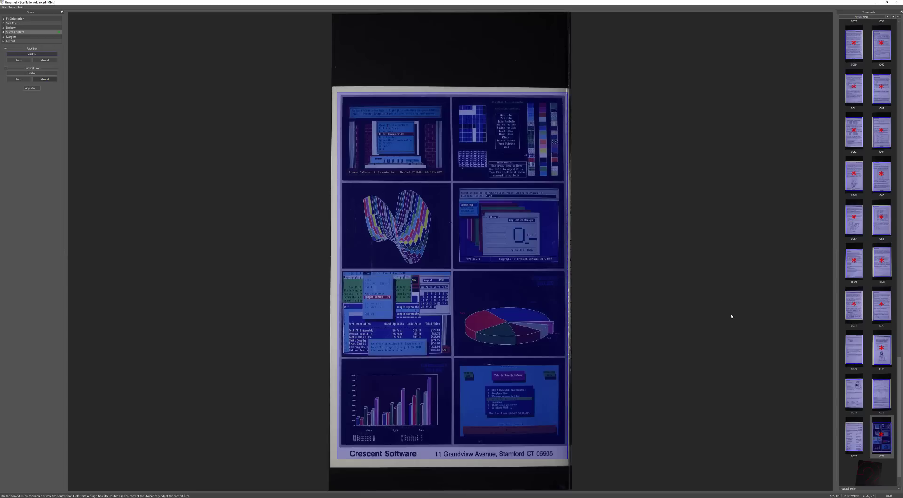
scroll(872, 369, down, 1)
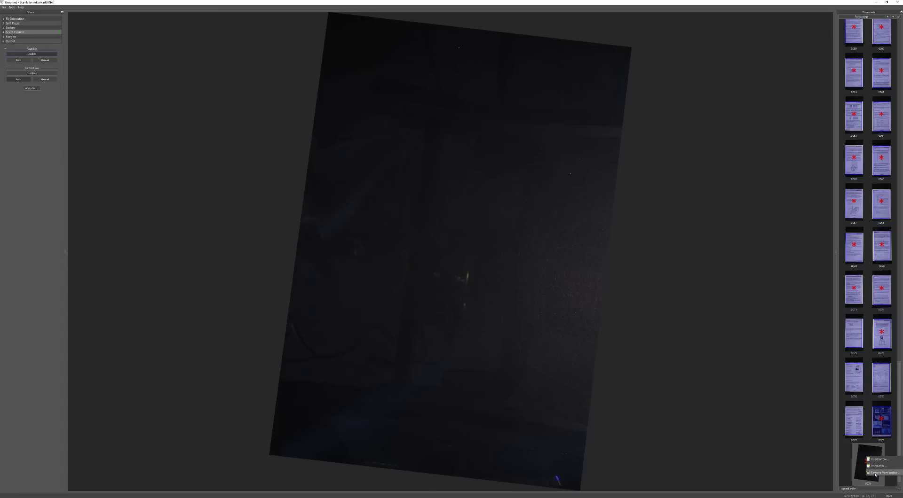
- Remove the blank final scan from the project and advance the back cover through Margins to Output
click(875, 473)
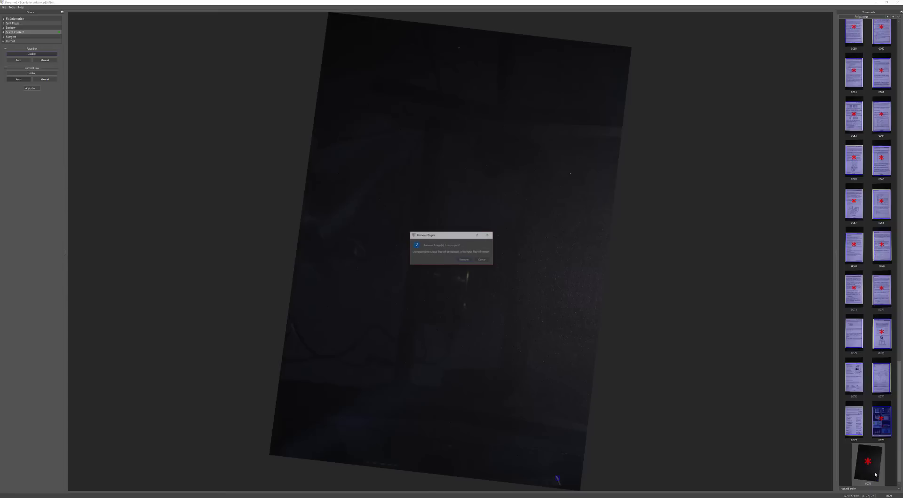
click(463, 260)
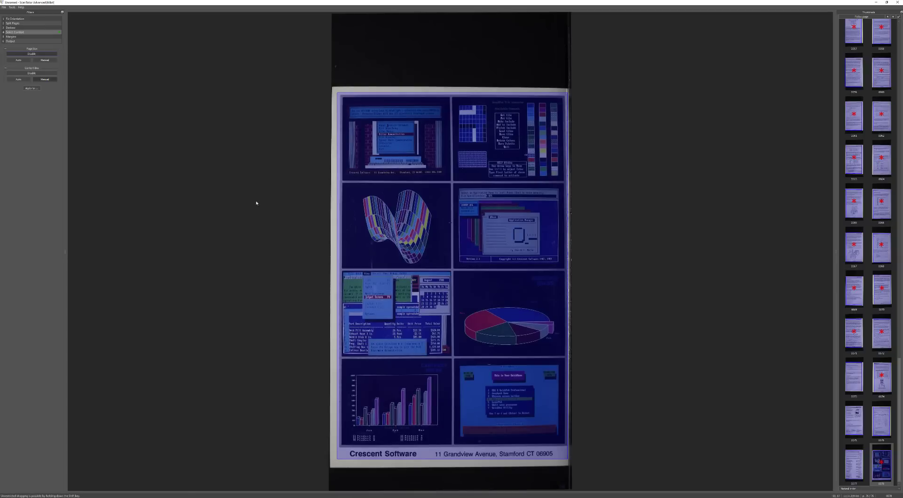
click(11, 36)
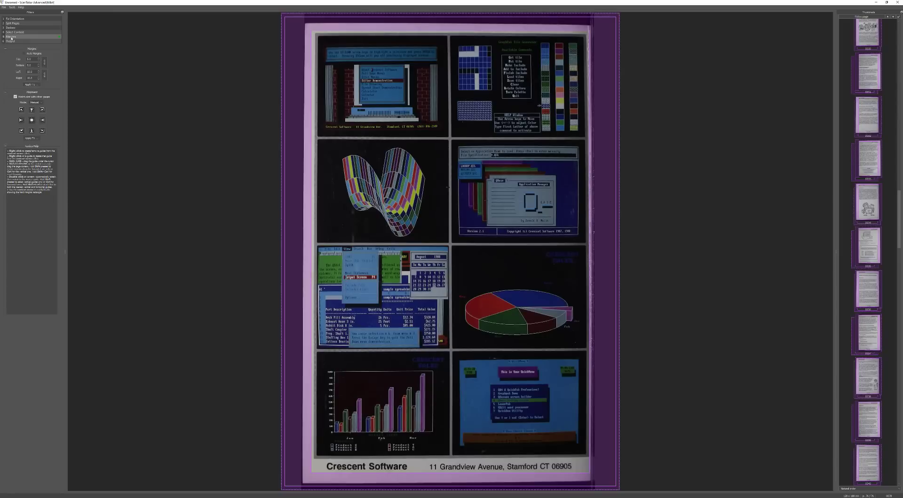
click(10, 41)
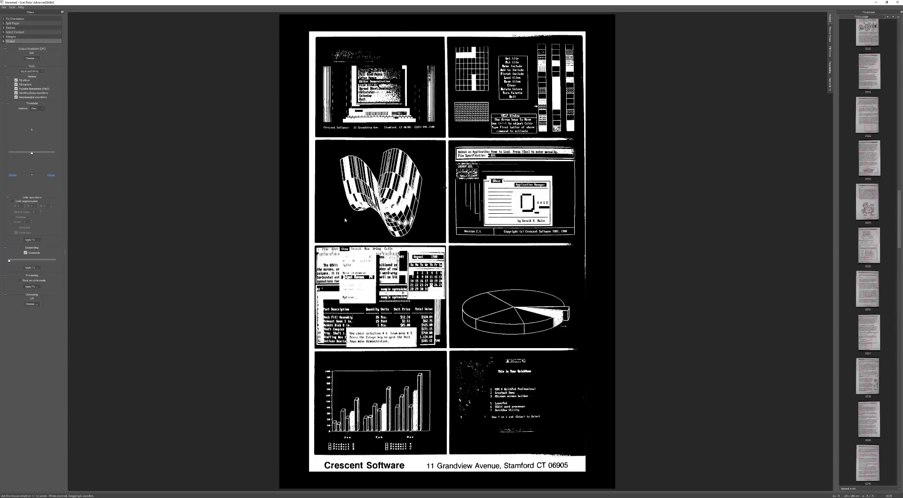
- Set output mode to Color / Grayscale for the back cover and the QuickTALK front cover (0003)
click(45, 72)
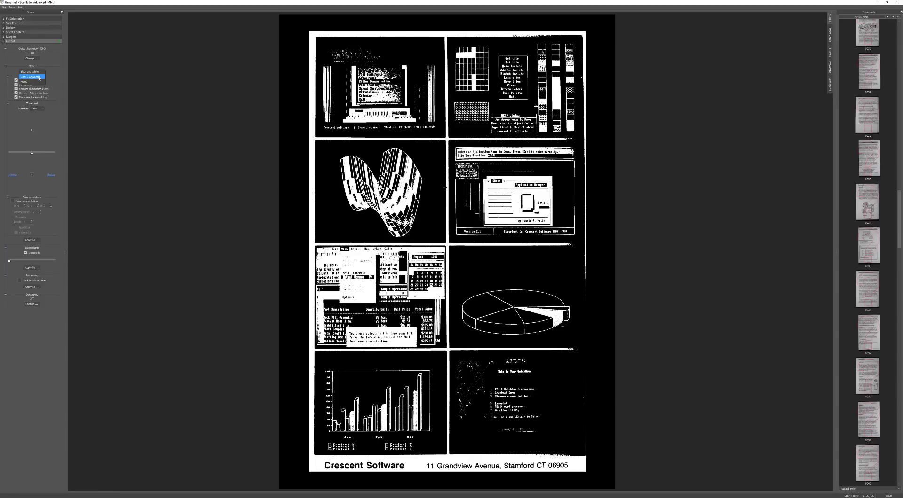
click(40, 77)
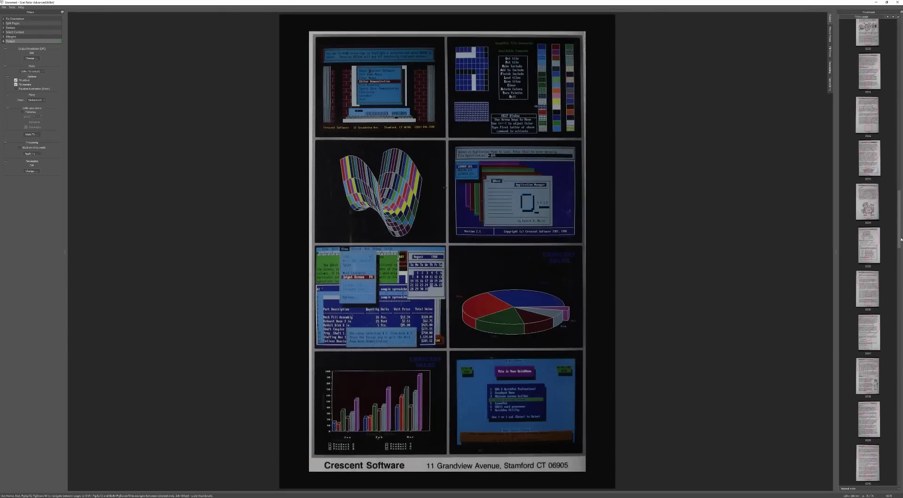
drag(899, 241, 899, 70)
click(876, 44)
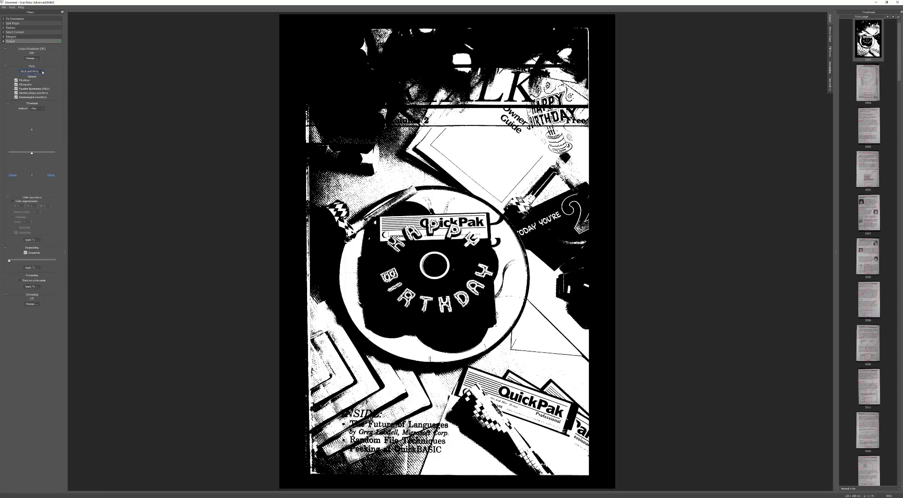
click(42, 72)
click(31, 78)
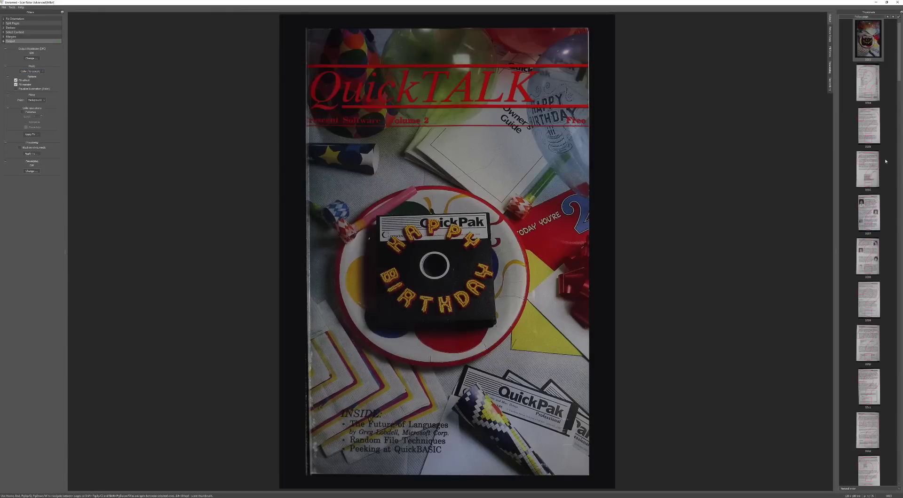
- Set output mode to Color / Grayscale for pages 0007 (Who's Who) and 0008
click(863, 210)
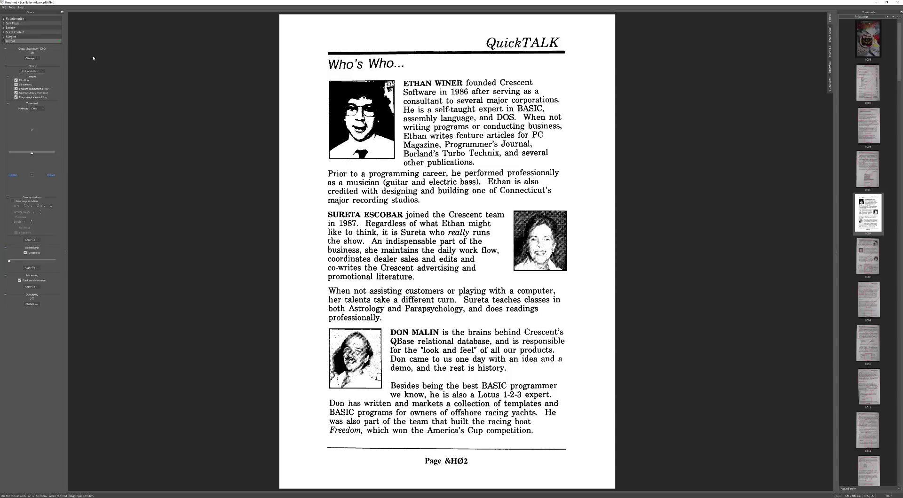
click(41, 73)
click(41, 77)
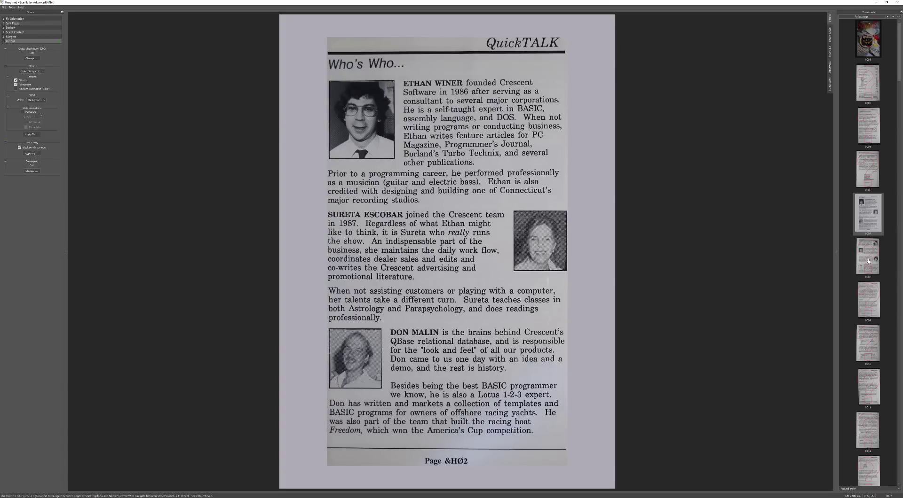
key(Page_Down)
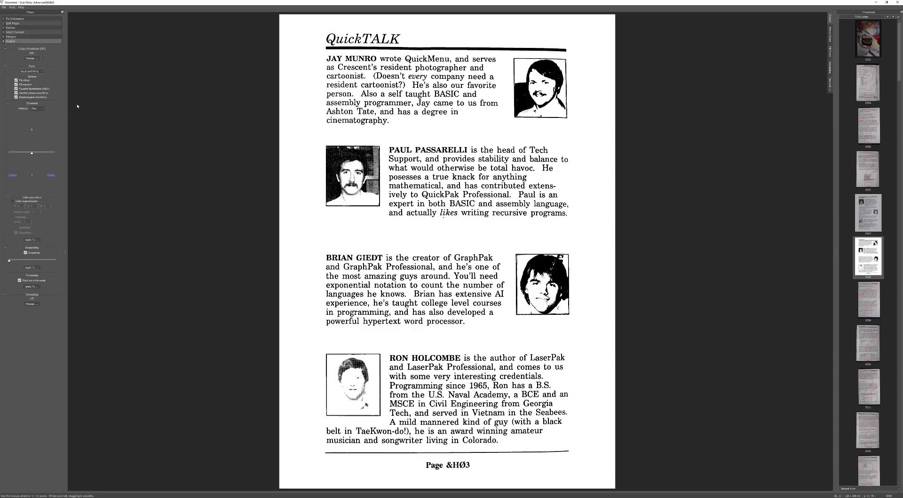
click(43, 72)
click(41, 76)
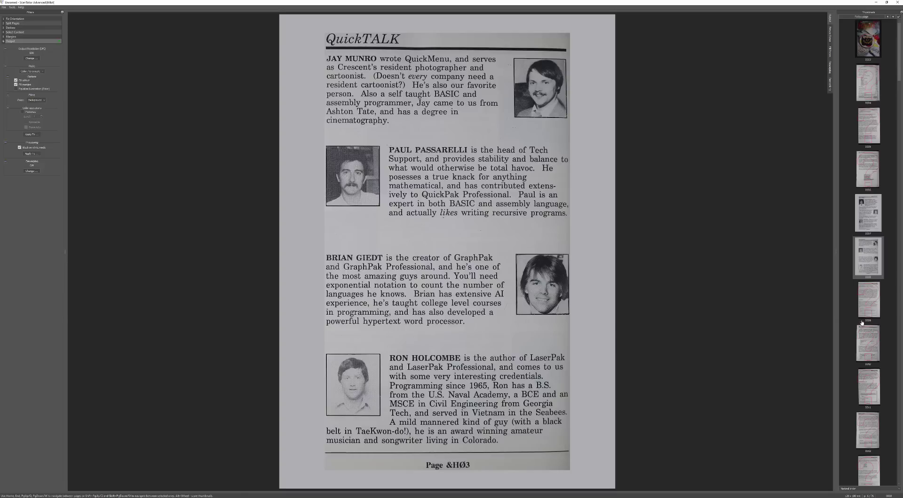
- Inspect pages 0020 (Random File Techniques) and 0048 (GraphPak), then return to Who's Who (0007)
scroll(863, 316, down, 8)
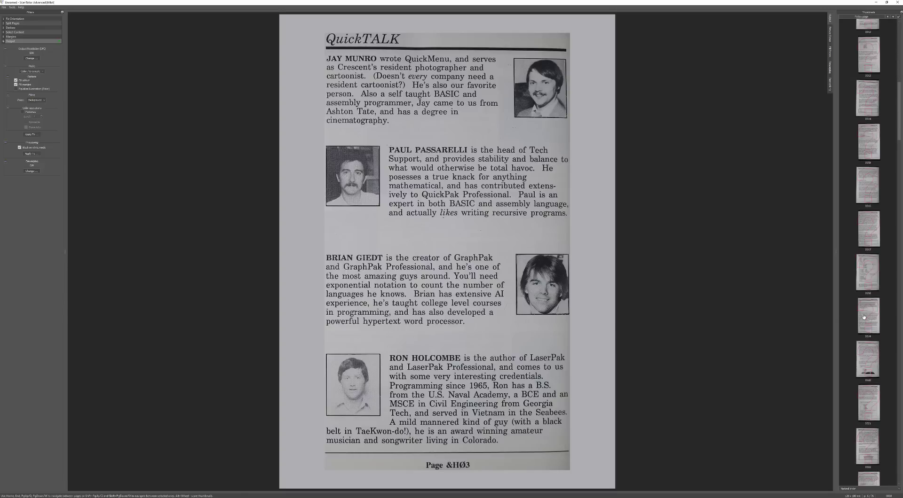
click(869, 360)
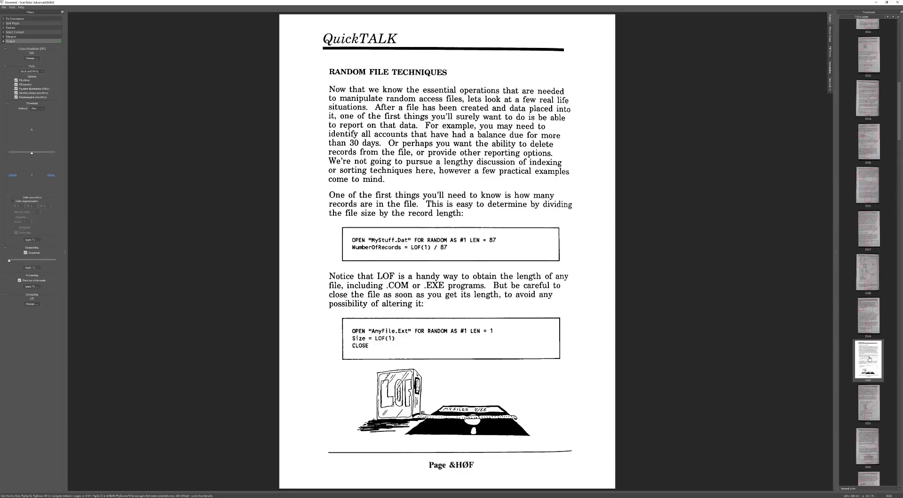
scroll(869, 359, down, 10)
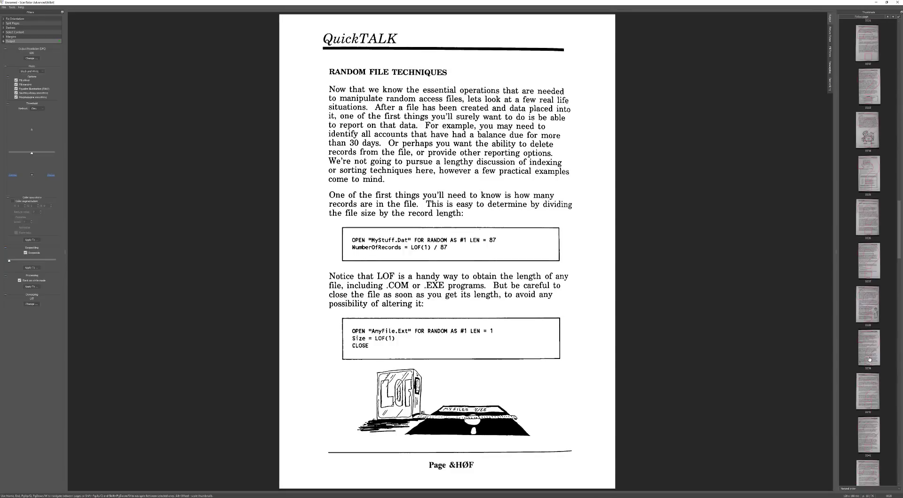
scroll(868, 360, down, 5)
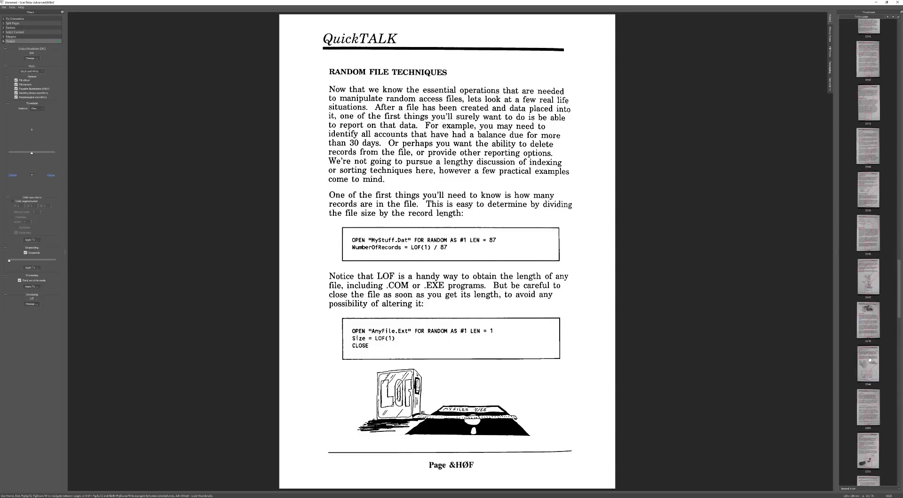
click(869, 314)
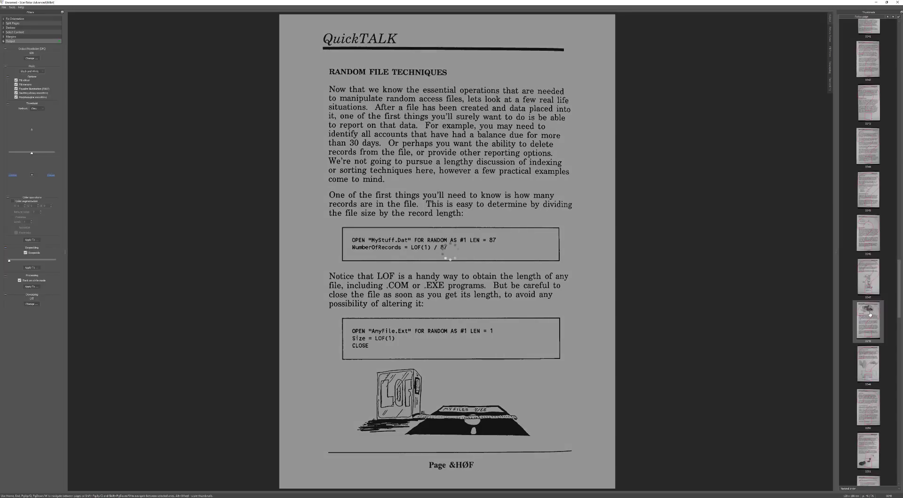
scroll(869, 314, down, 8)
scroll(869, 315, up, 20)
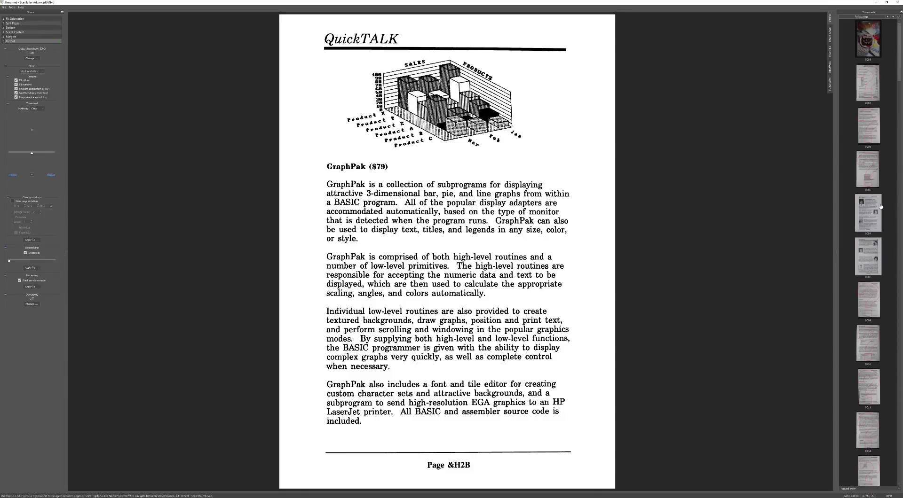
click(868, 213)
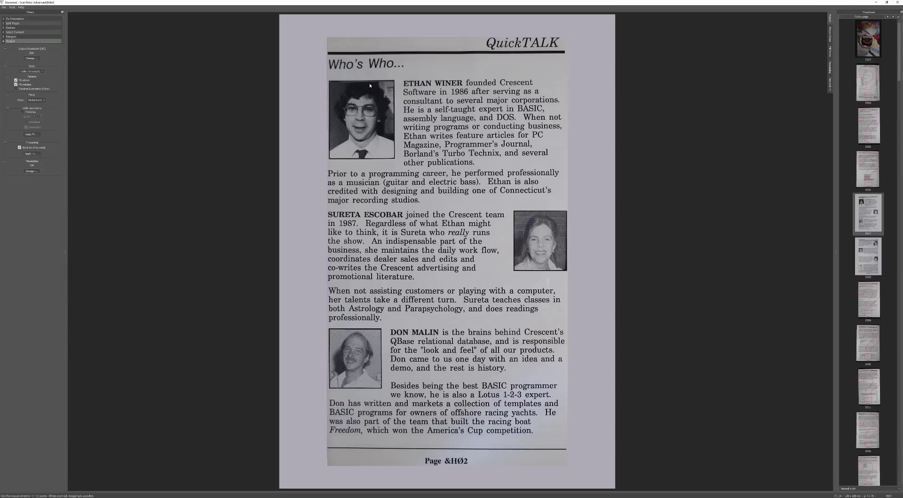
- Batch-process all pages to final output, then review pages 0004 through 0007
click(59, 41)
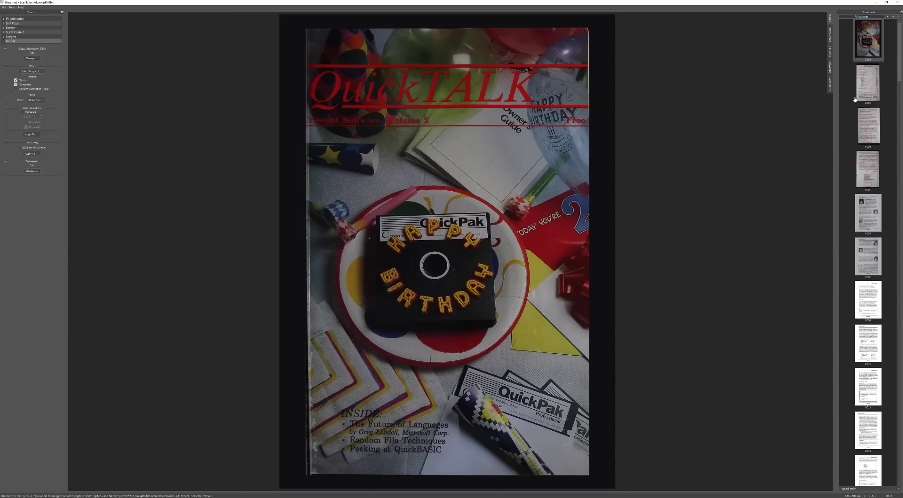
click(871, 92)
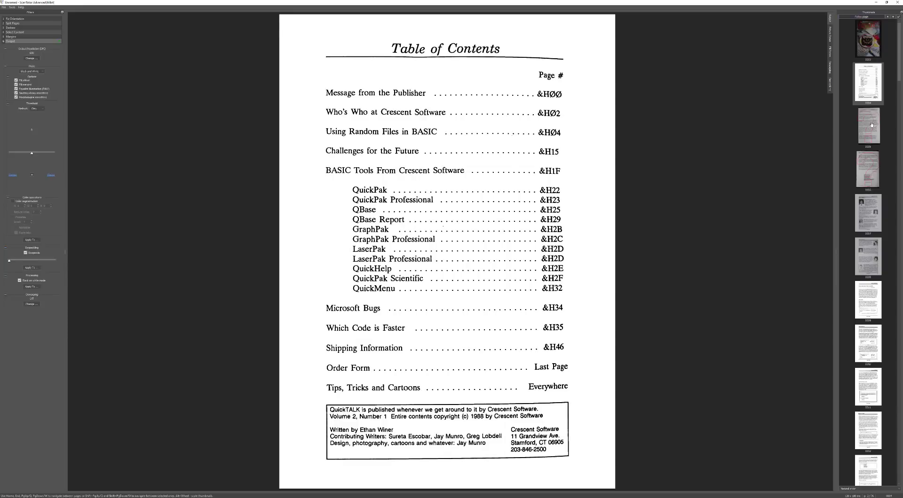
click(871, 125)
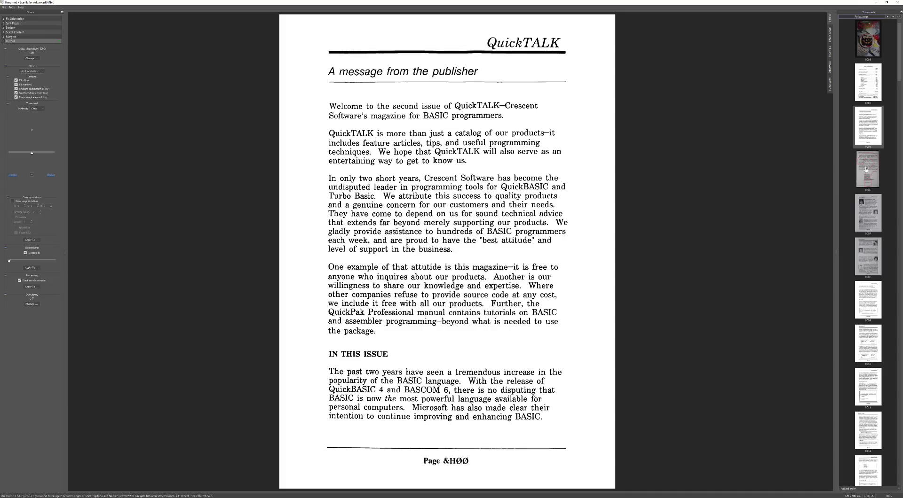
click(866, 169)
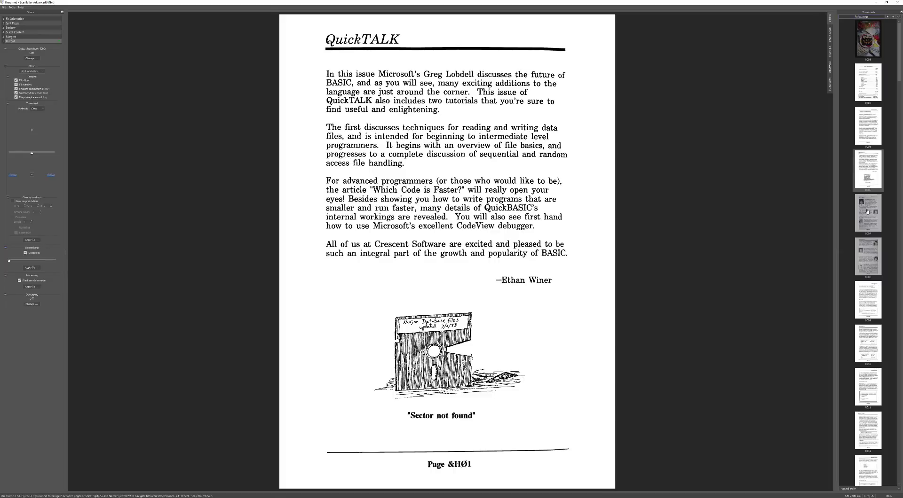
click(866, 212)
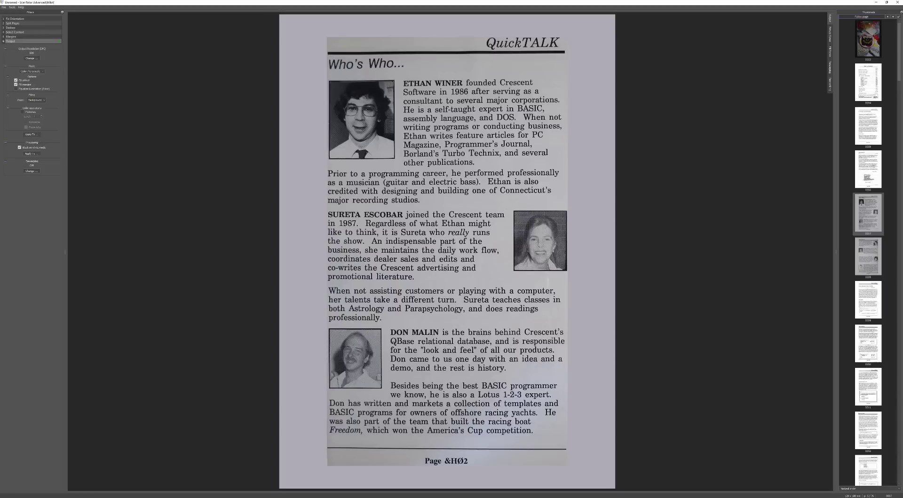
- Launch Adobe Acrobat DC and start a Create PDF from Multiple Files combine
key(super)
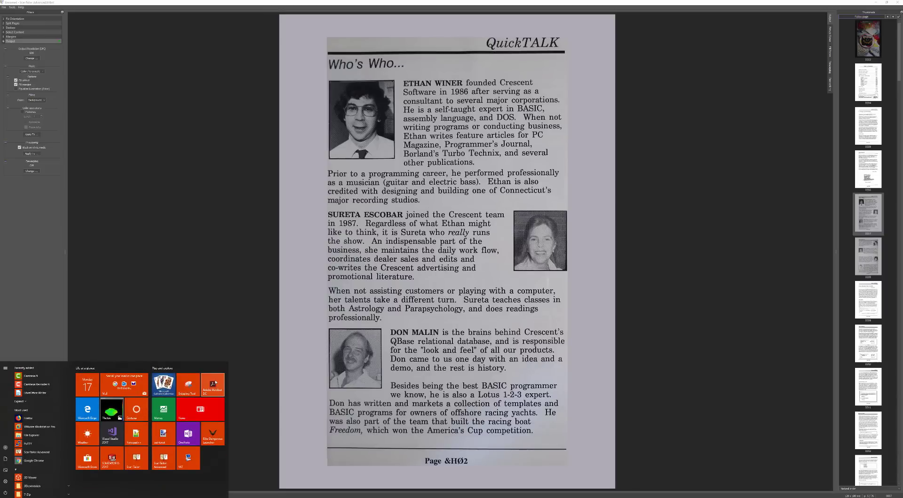
click(212, 384)
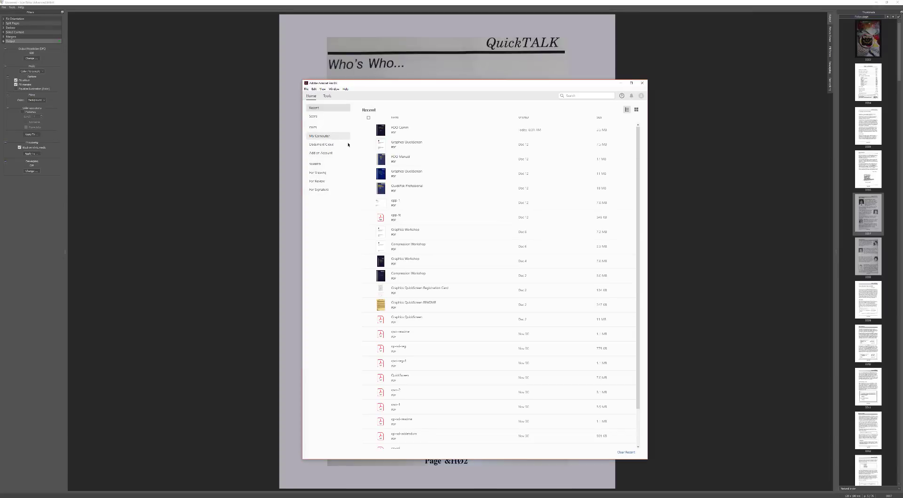
click(327, 96)
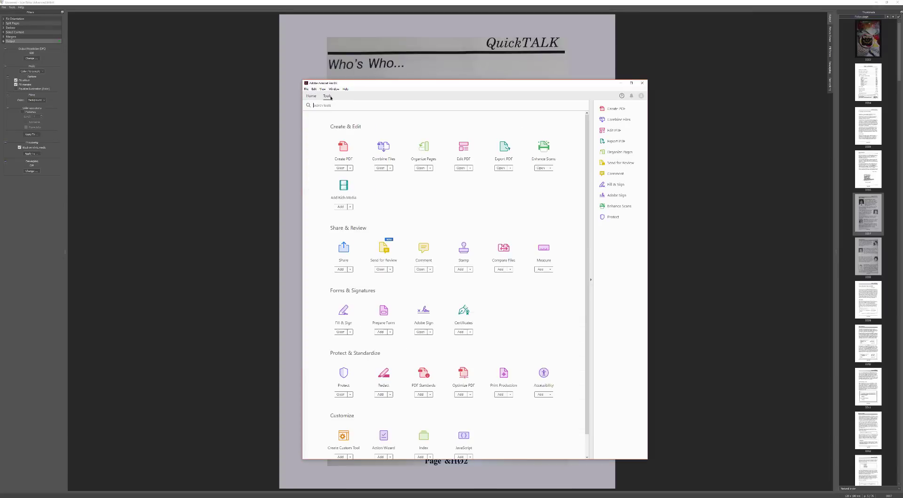
click(342, 151)
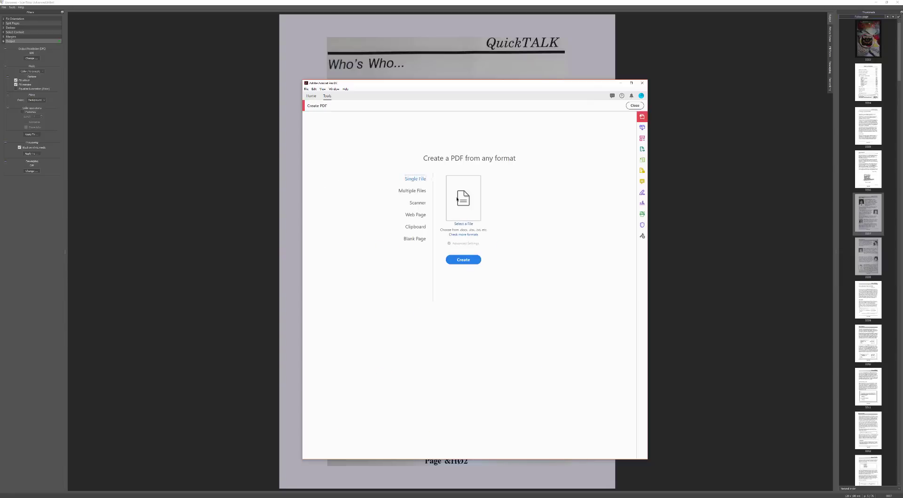
click(419, 192)
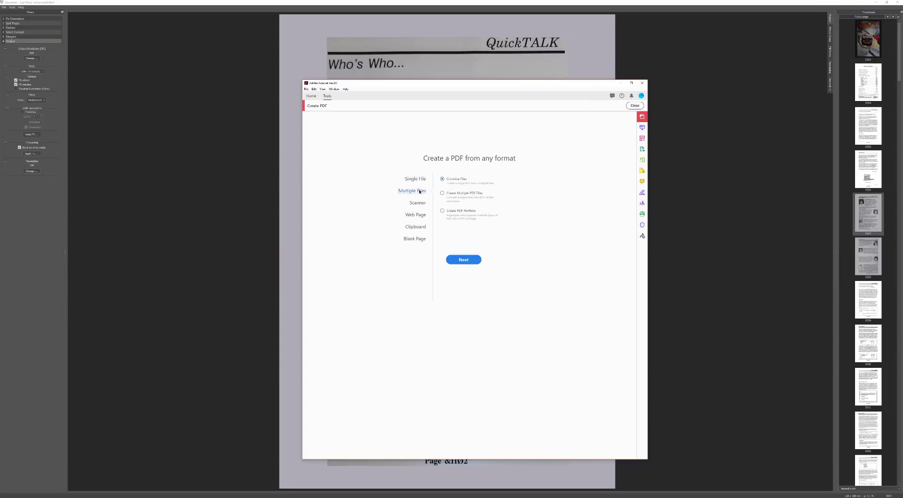
click(465, 260)
click(474, 302)
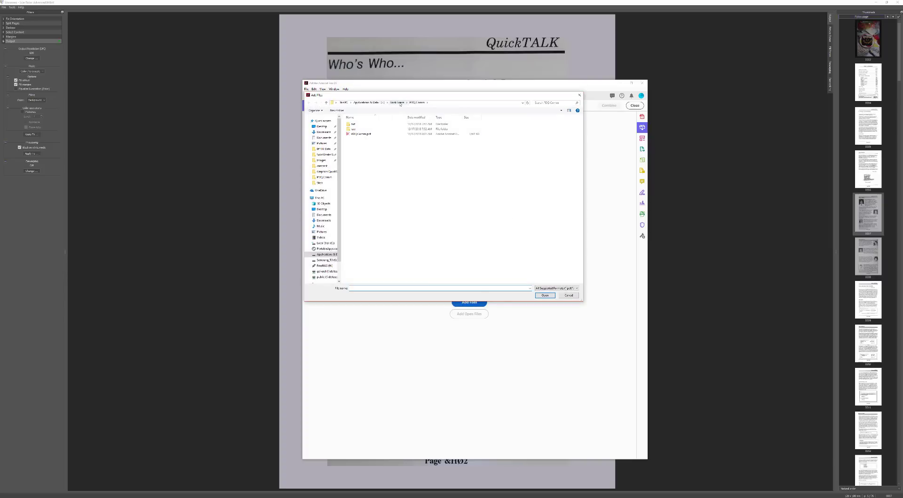
- Add all TIF files from Book Scans\QuickTalk Vol 2\out, excluding the cache folder
click(397, 103)
click(367, 169)
double_click(367, 170)
double_click(359, 126)
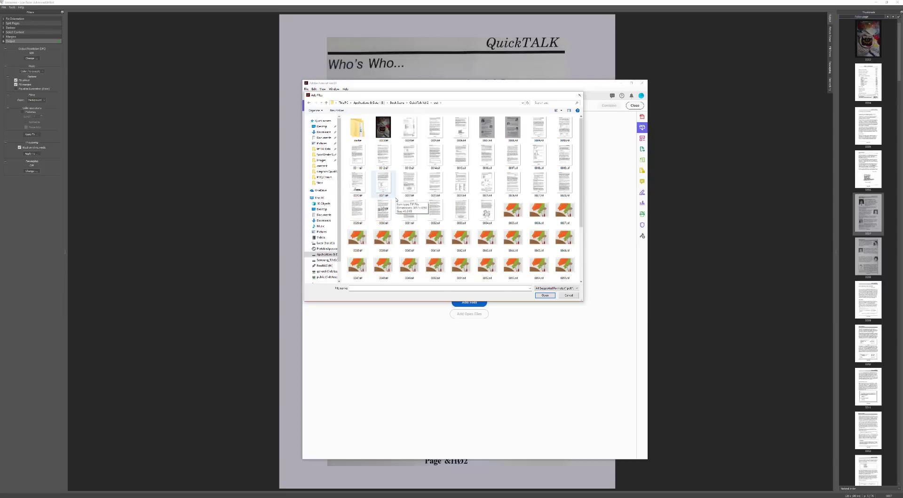
key(ctrl+a)
ctrl+click(360, 133)
click(544, 295)
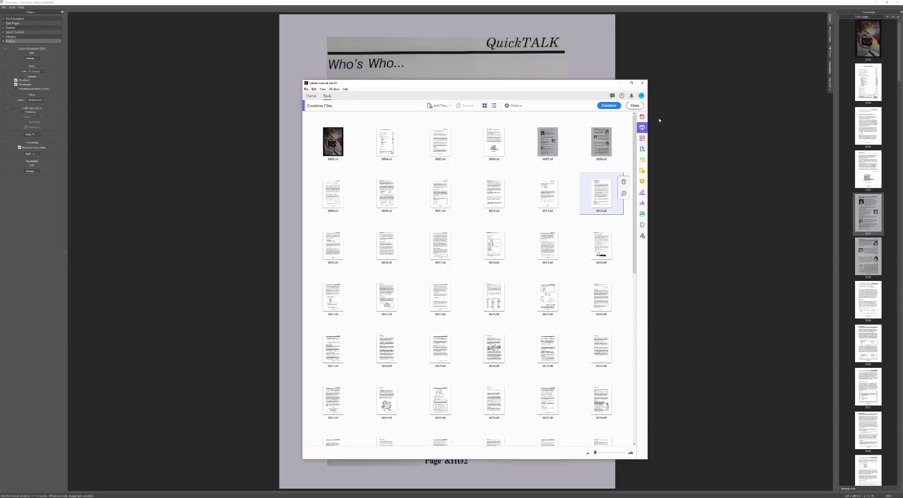
- Combine the 76 listed scans into one QuickTALK PDF and scroll through the cover, contents and Who's Who pages
click(611, 106)
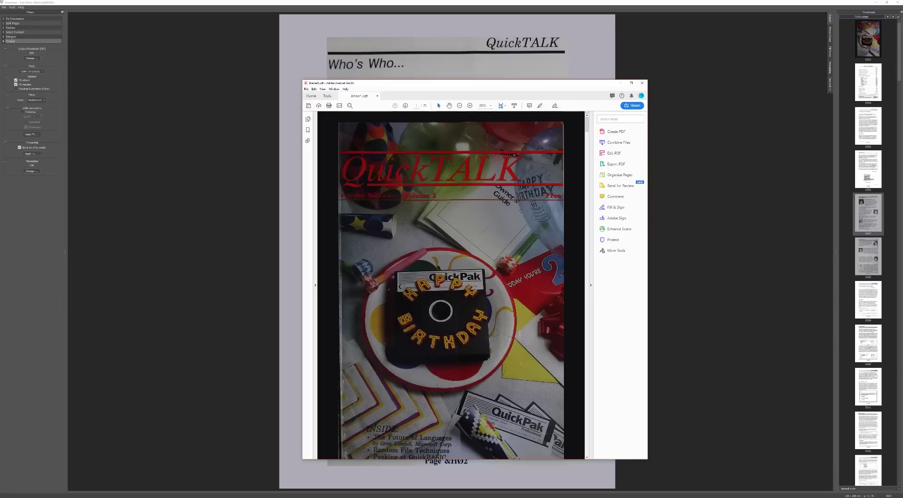
scroll(465, 152, down, 7)
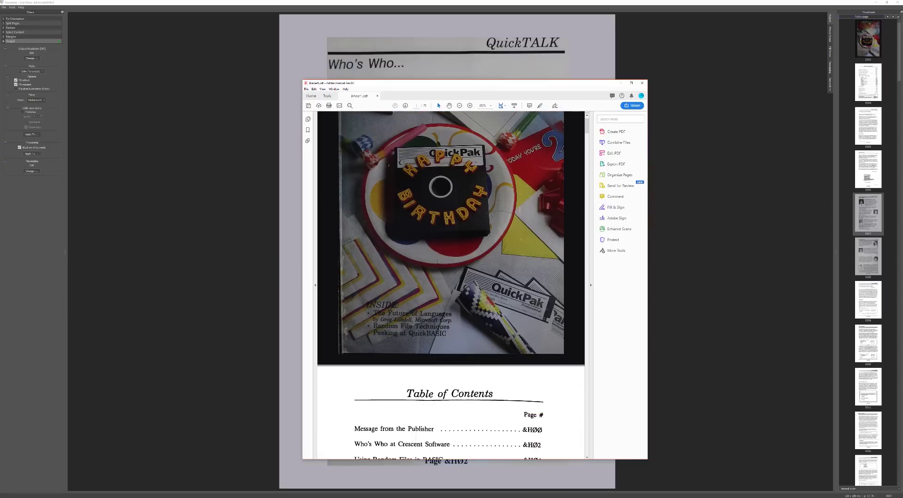
scroll(490, 217, down, 3)
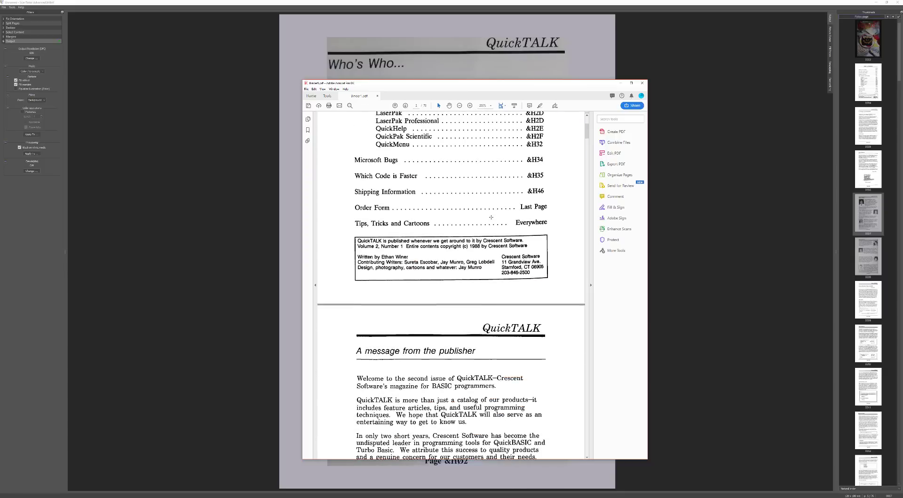
scroll(491, 217, down, 5)
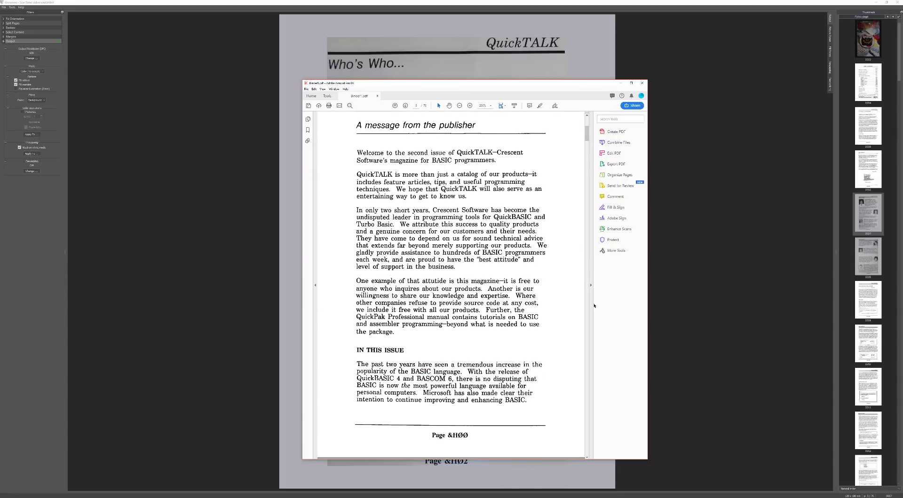
scroll(559, 297, down, 10)
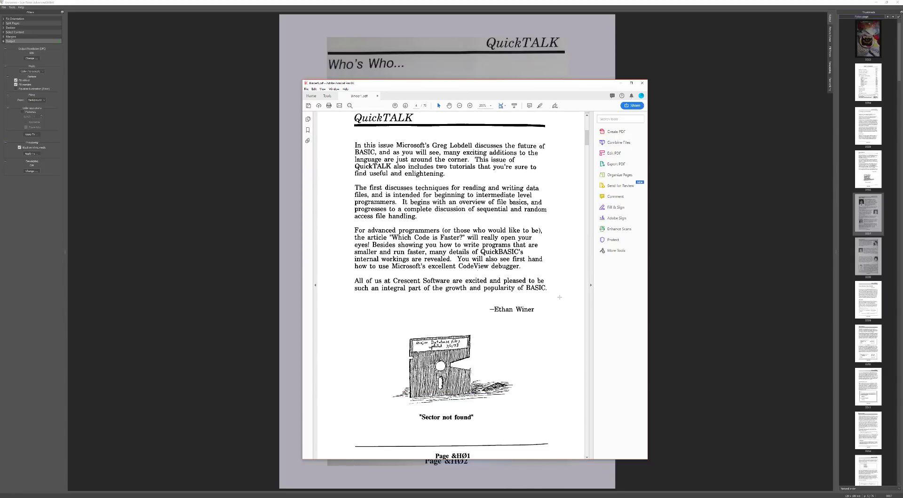
scroll(559, 297, down, 4)
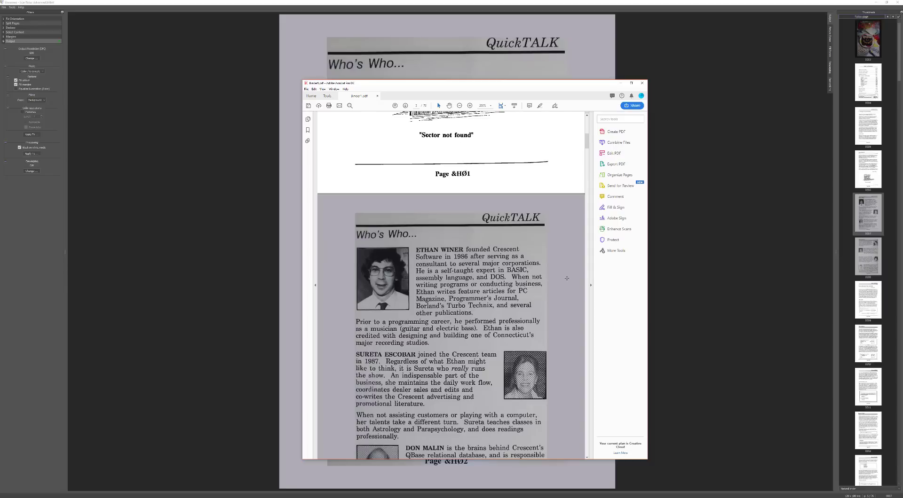
- Run Enhance Scans' Recognize Text on all pages of the combined QuickTALK PDF
click(616, 230)
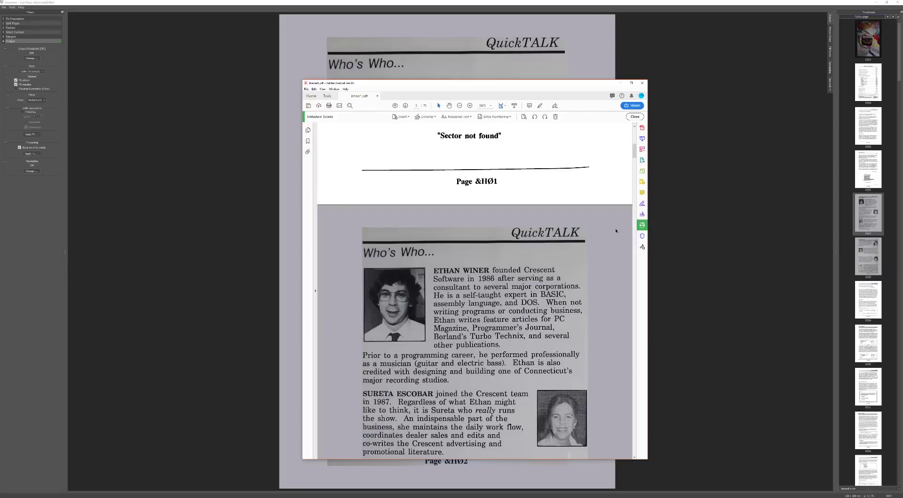
click(454, 118)
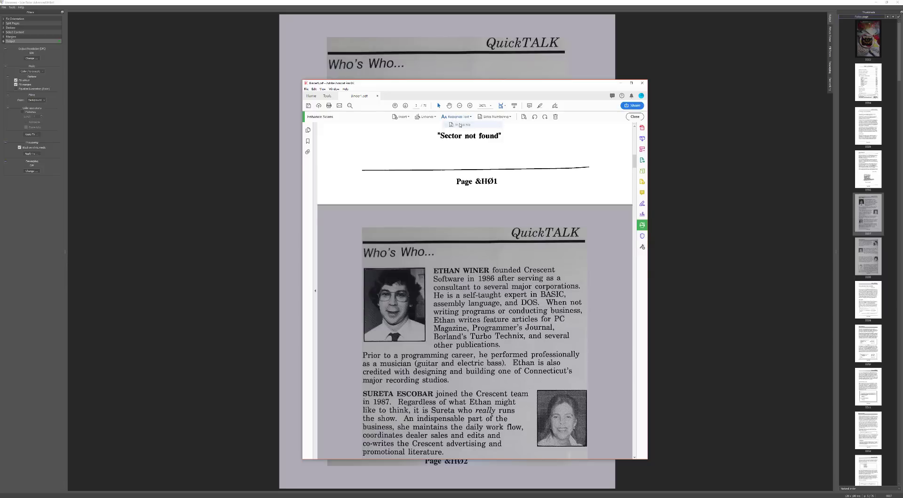
click(463, 124)
click(517, 128)
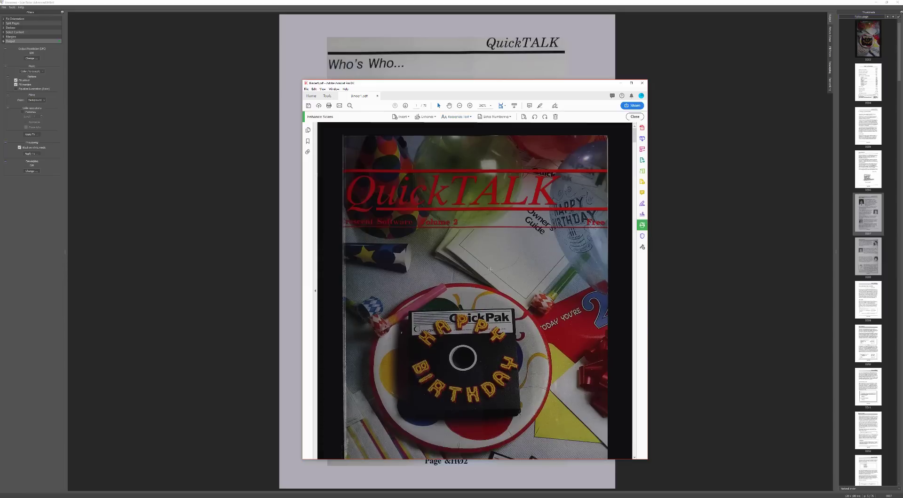
scroll(490, 269, down, 6)
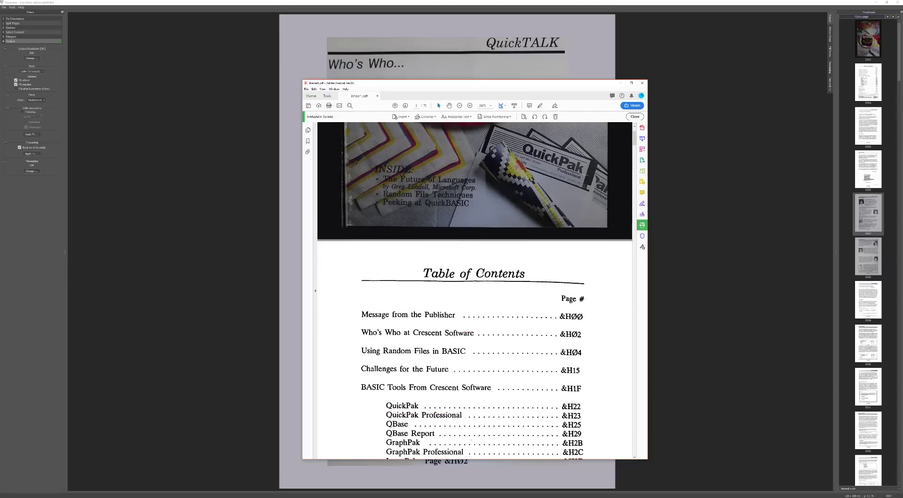
scroll(482, 272, down, 2)
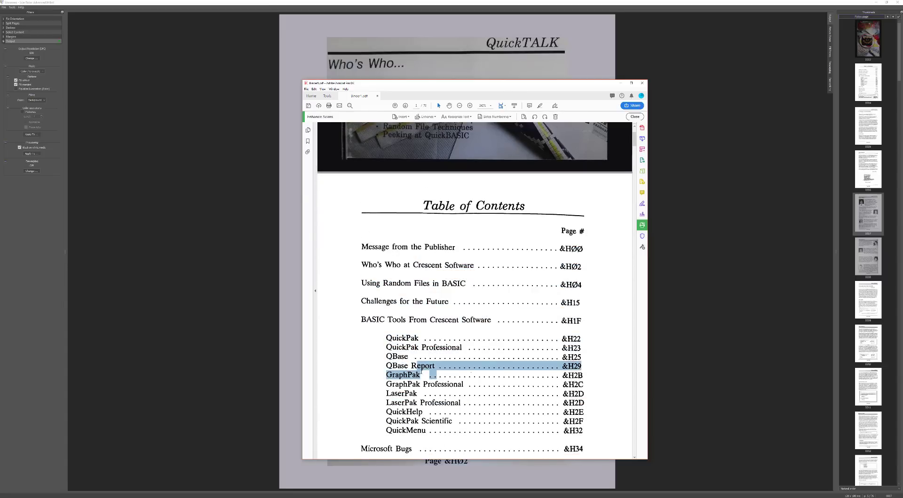
scroll(418, 365, down, 12)
scroll(418, 374, down, 2)
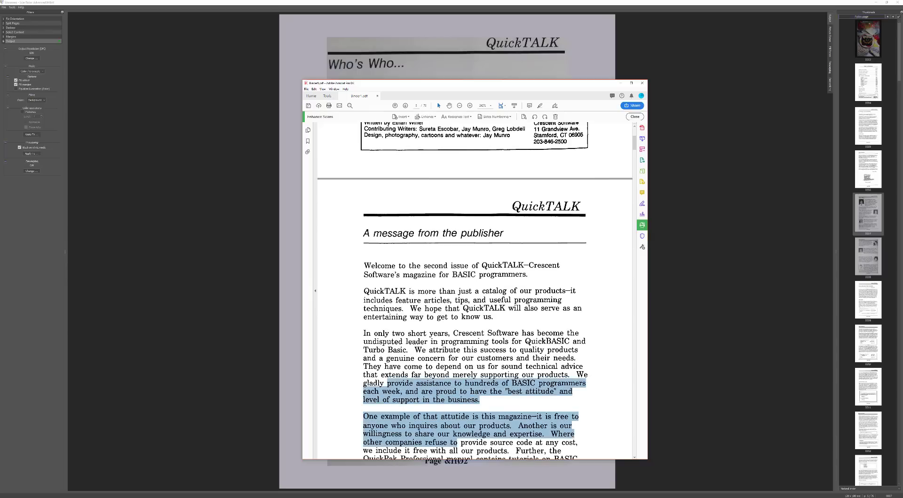
scroll(448, 336, down, 18)
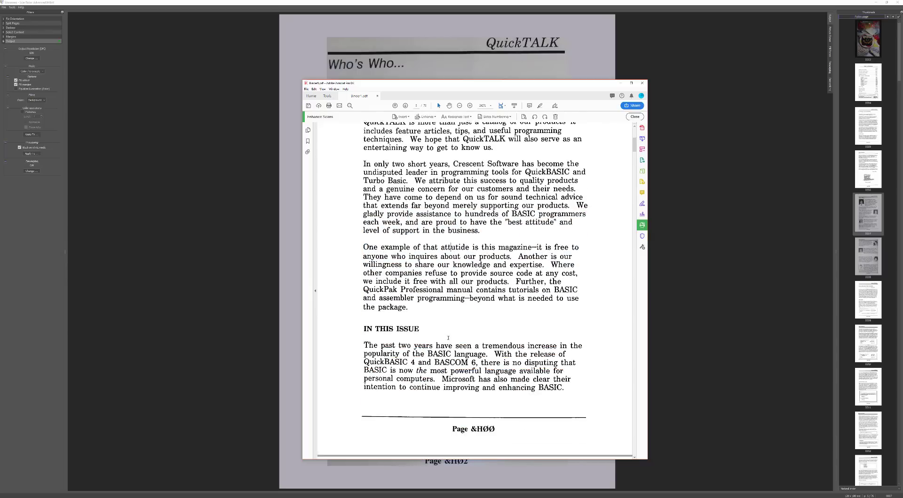
scroll(448, 338, down, 18)
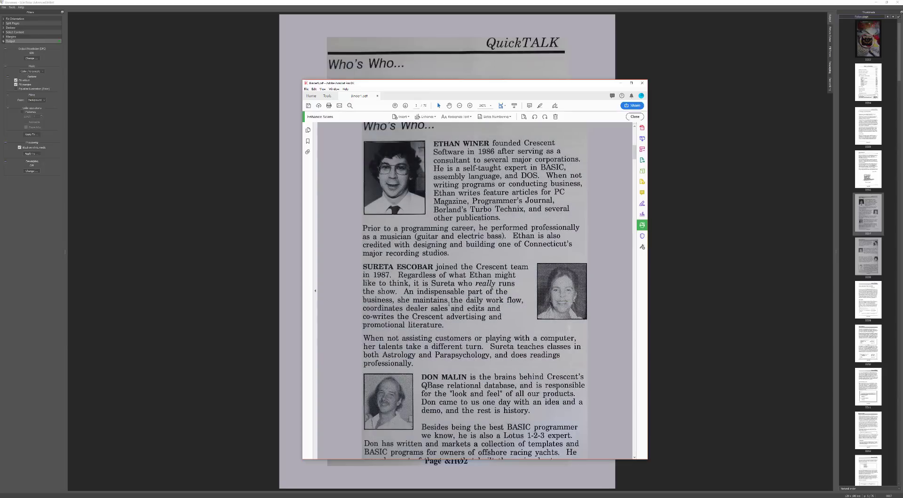
scroll(494, 290, down, 15)
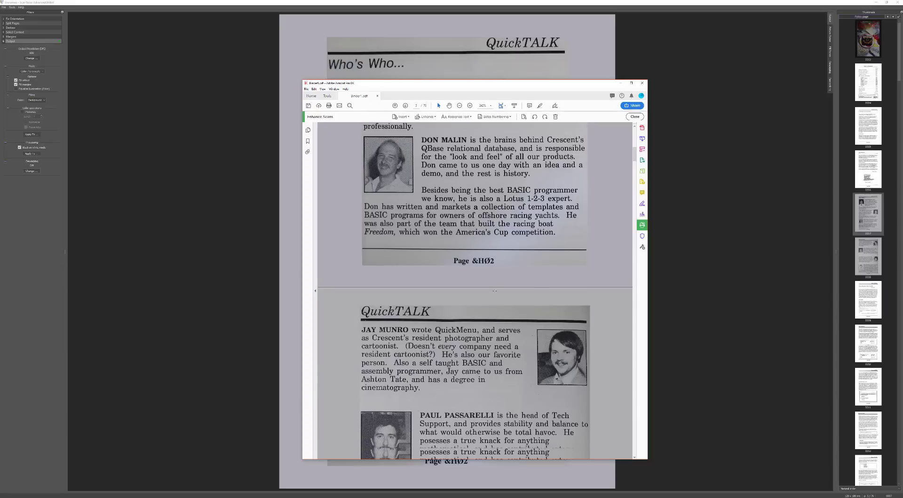
scroll(494, 291, down, 8)
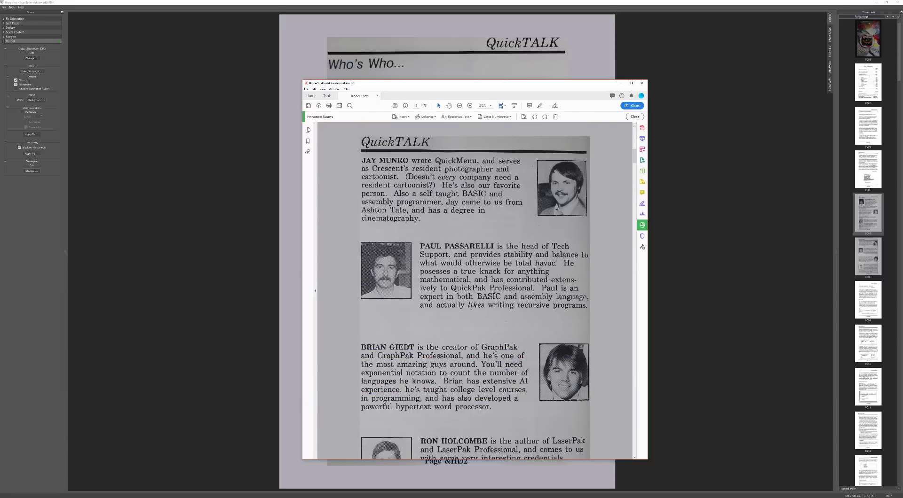
scroll(495, 290, down, 13)
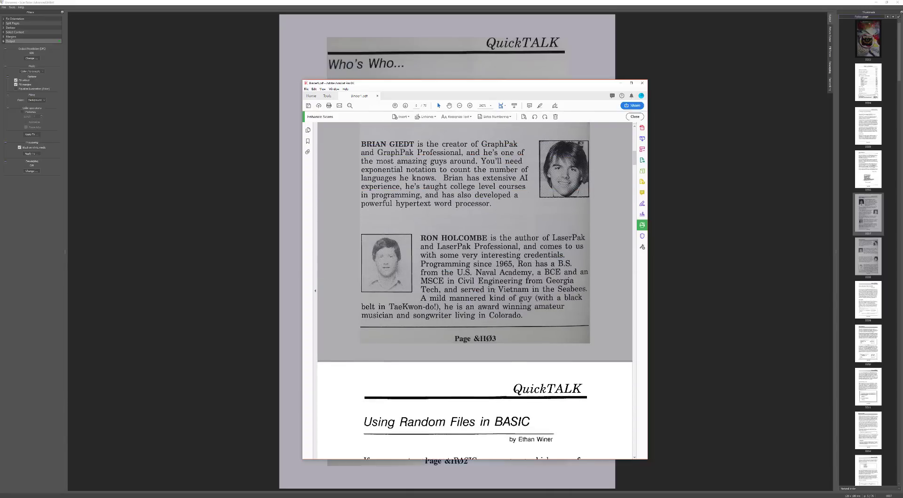
scroll(494, 290, down, 8)
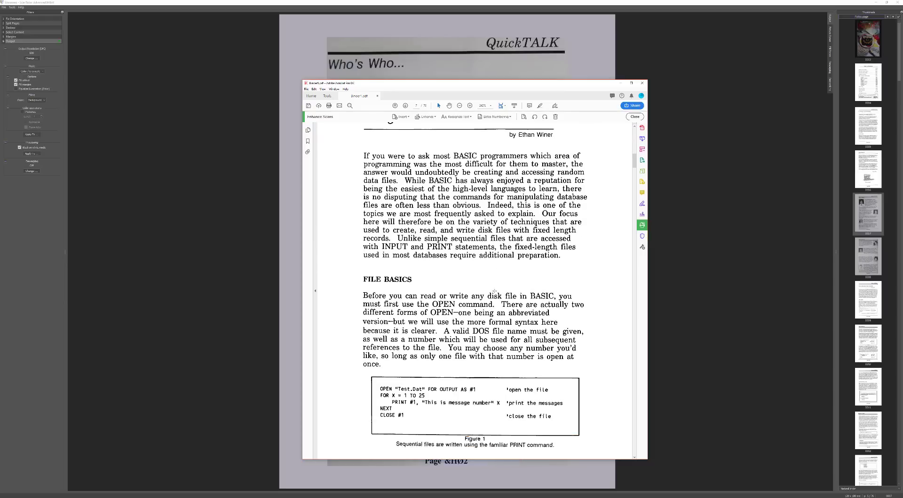
scroll(494, 290, up, 13)
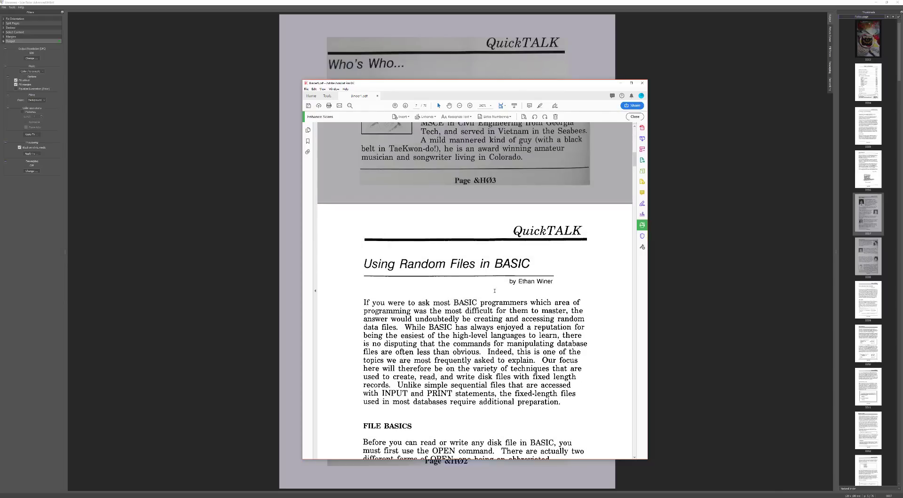
scroll(495, 291, up, 5)
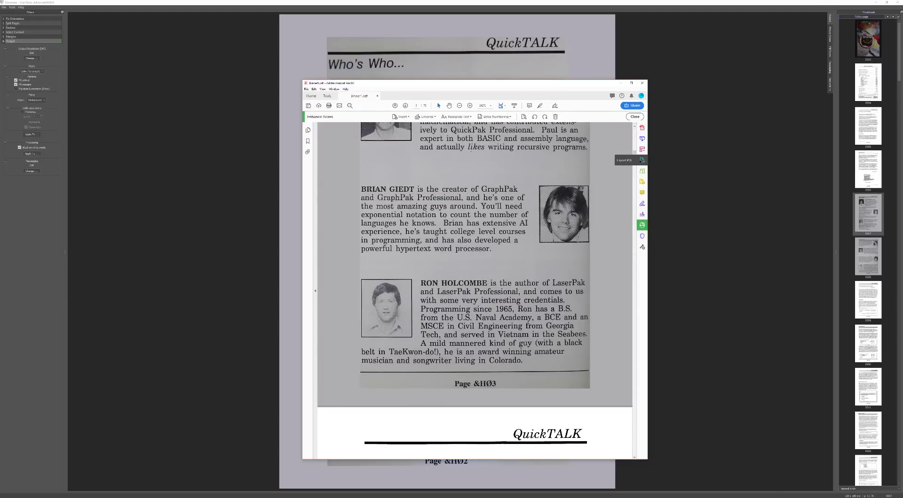
key(Home)
scroll(483, 220, down, 8)
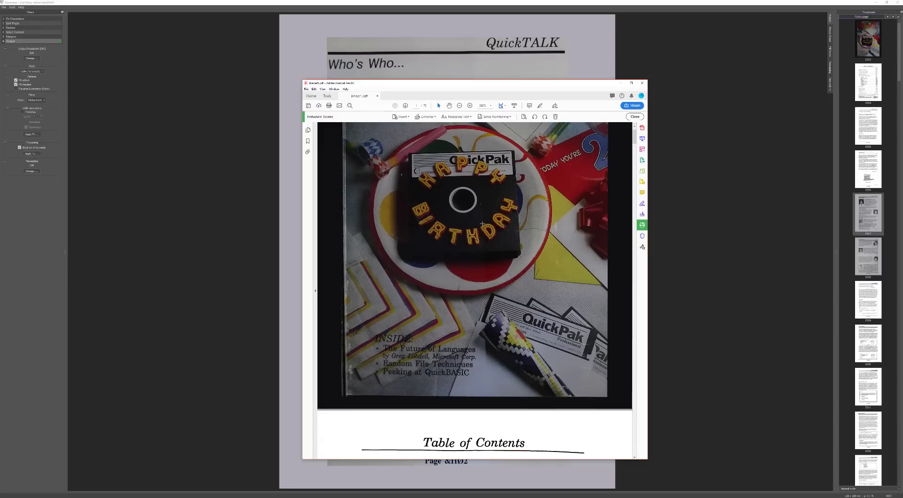